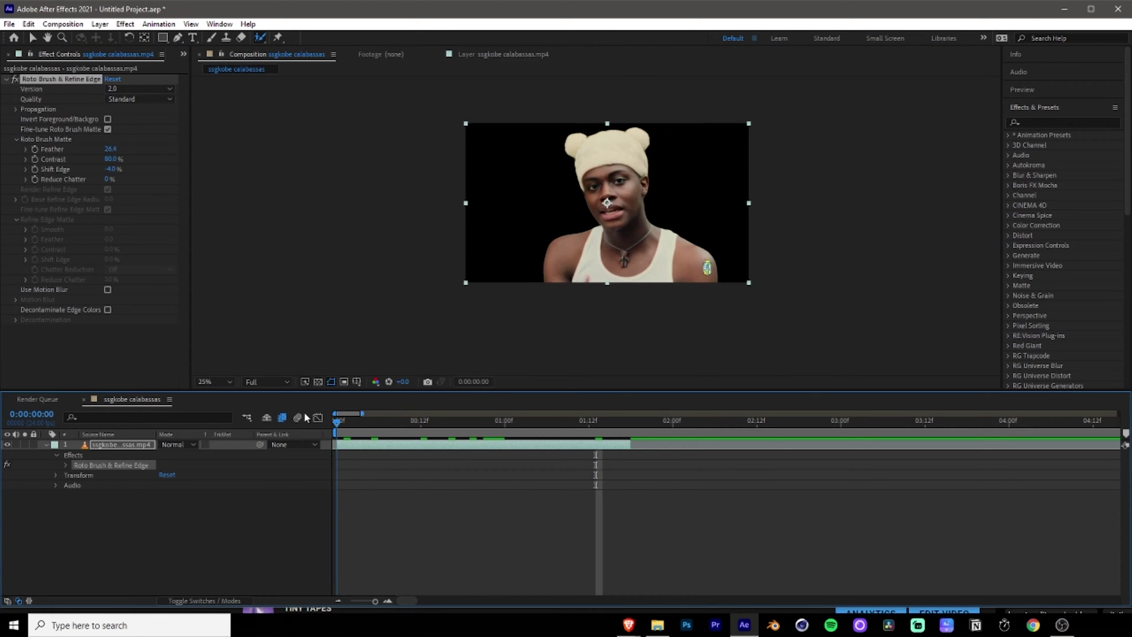
- Play back the rotoscoped composition preview
key("space")
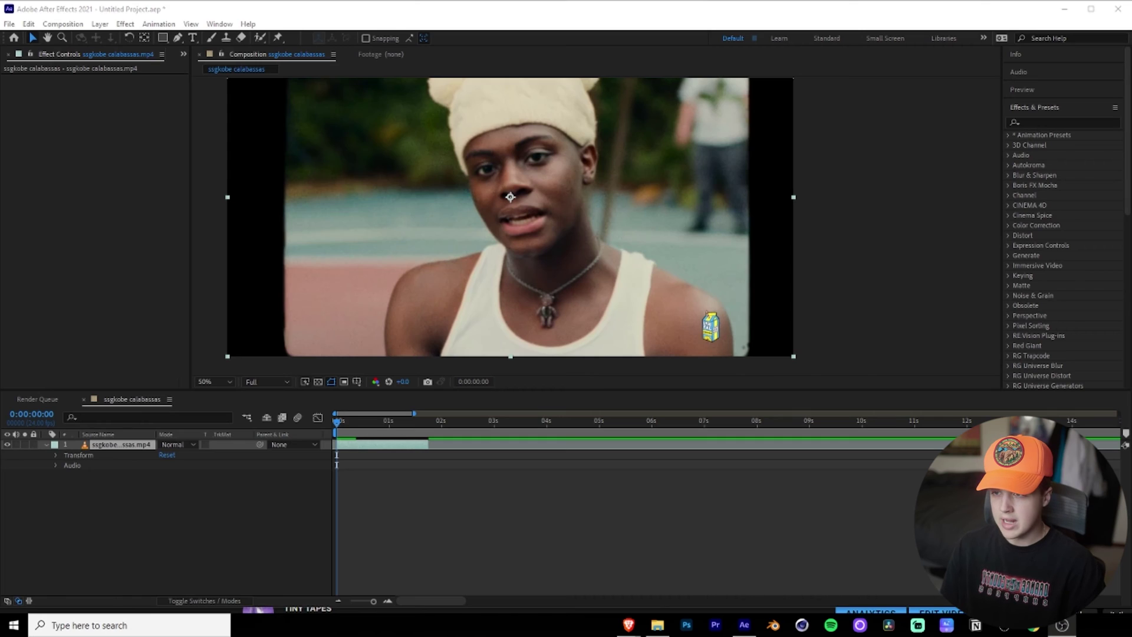
- Zoom the timeline in to individual frames and keep the preview resolution at Full
left_click(707, 10)
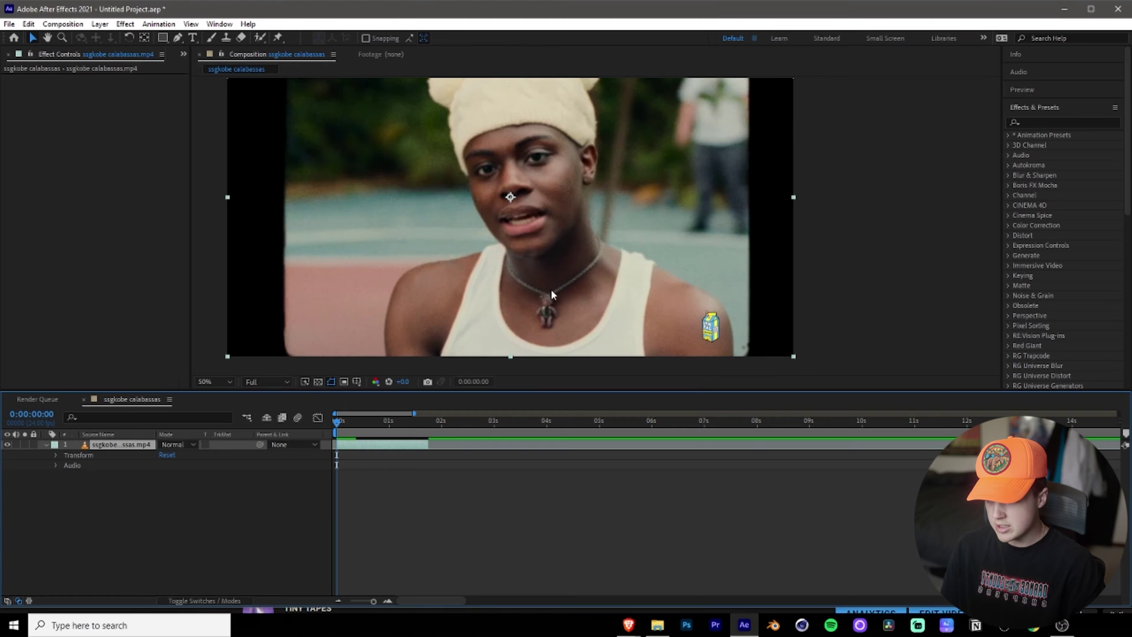
left_click_drag(370, 601, 376, 601)
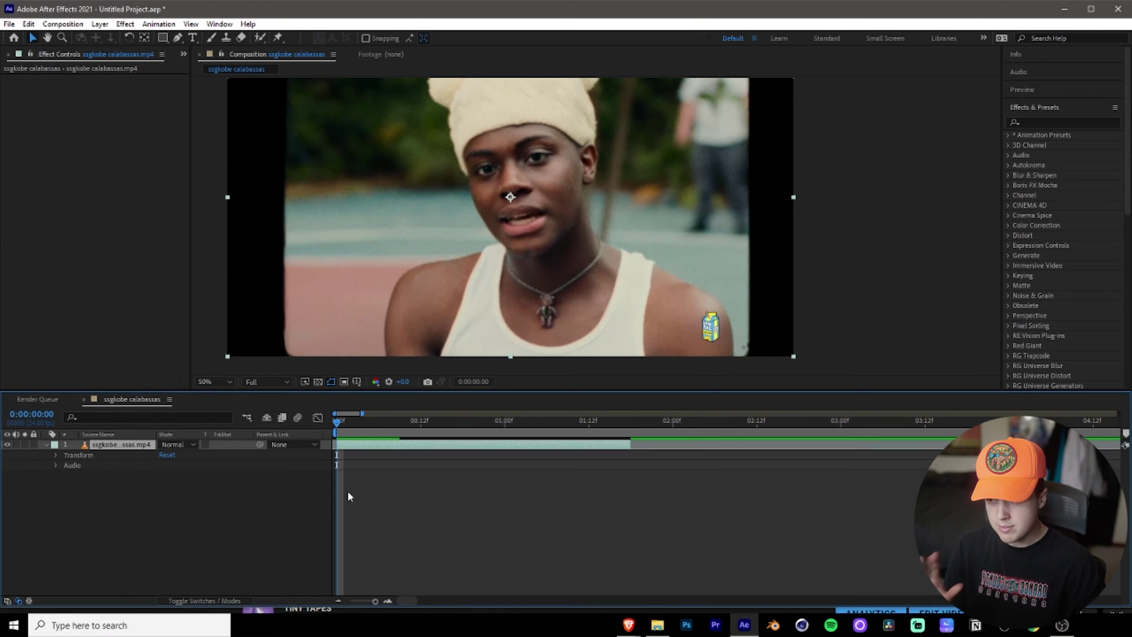
left_click(265, 381)
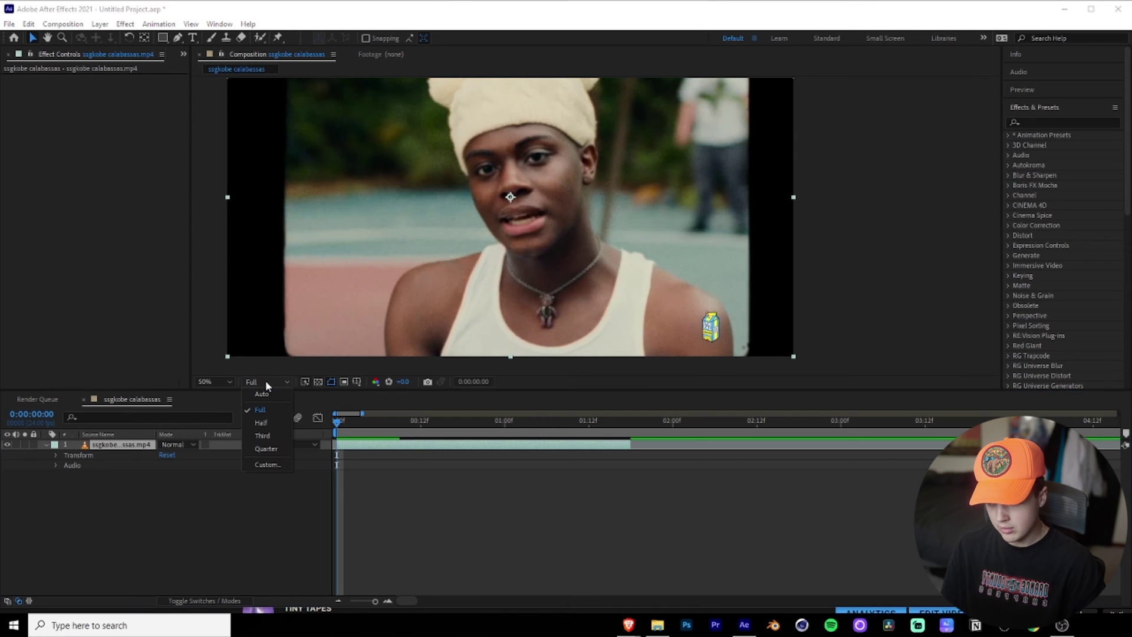
left_click(274, 412)
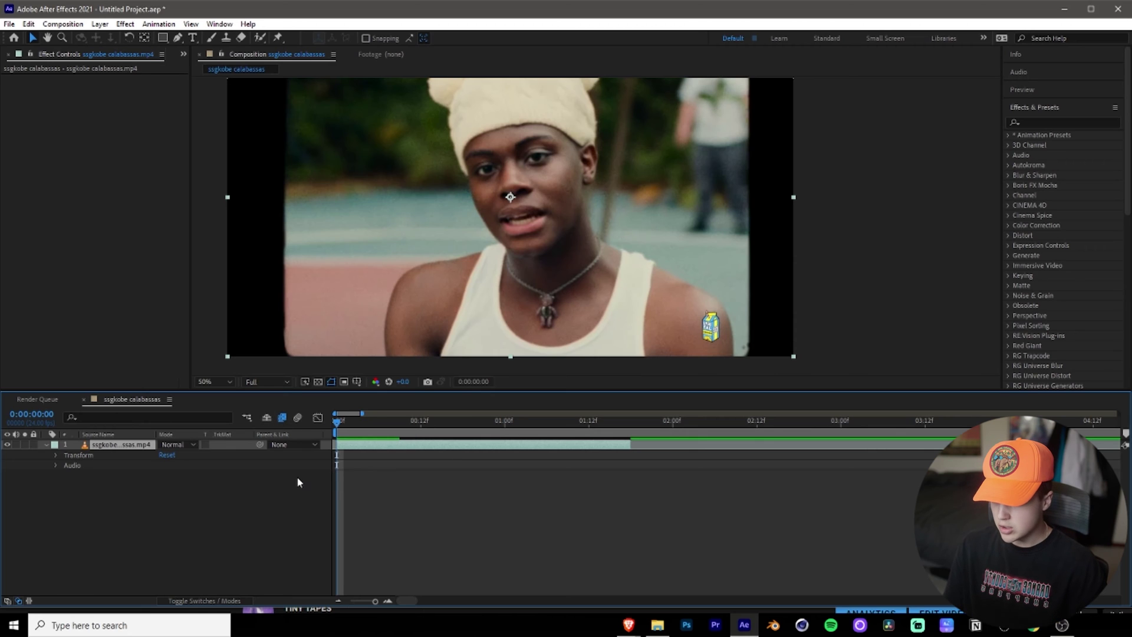
- Open ssgkobe calabassas.mp4 in its Layer view with magnification set to Fit up to 100%
left_click(247, 530)
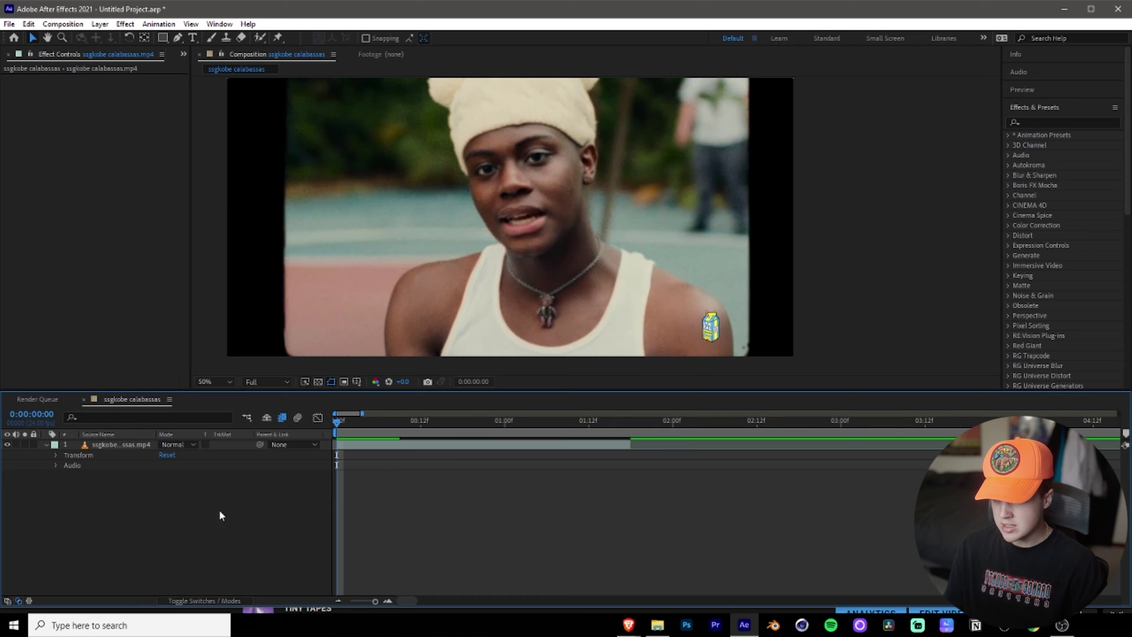
double_click(114, 445)
scroll(876, 184, "down", 2)
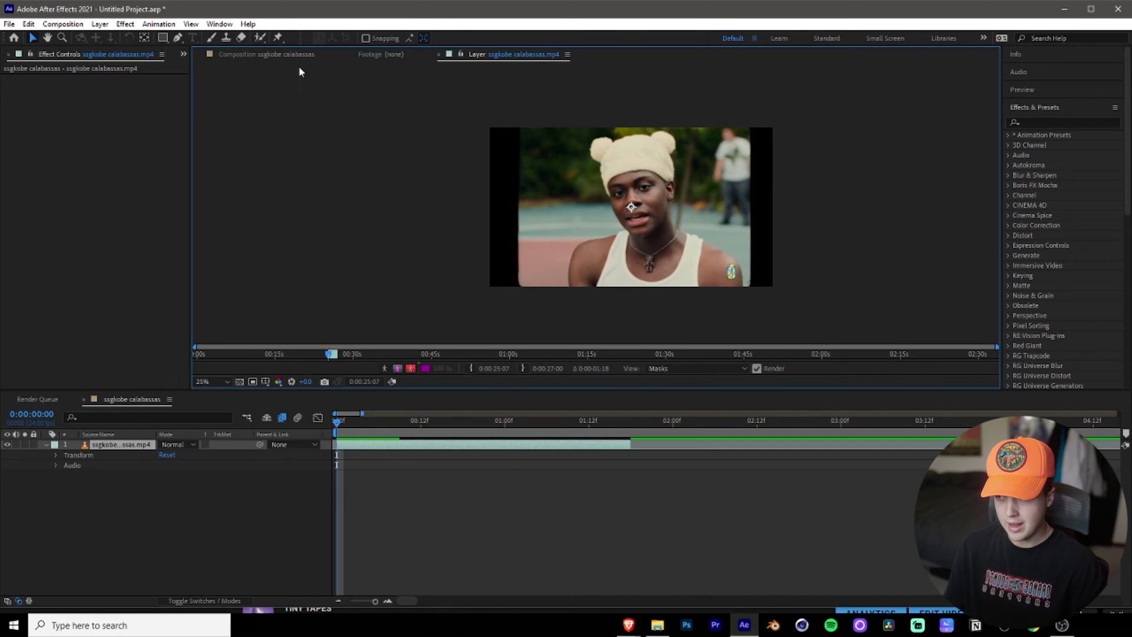
left_click(258, 56)
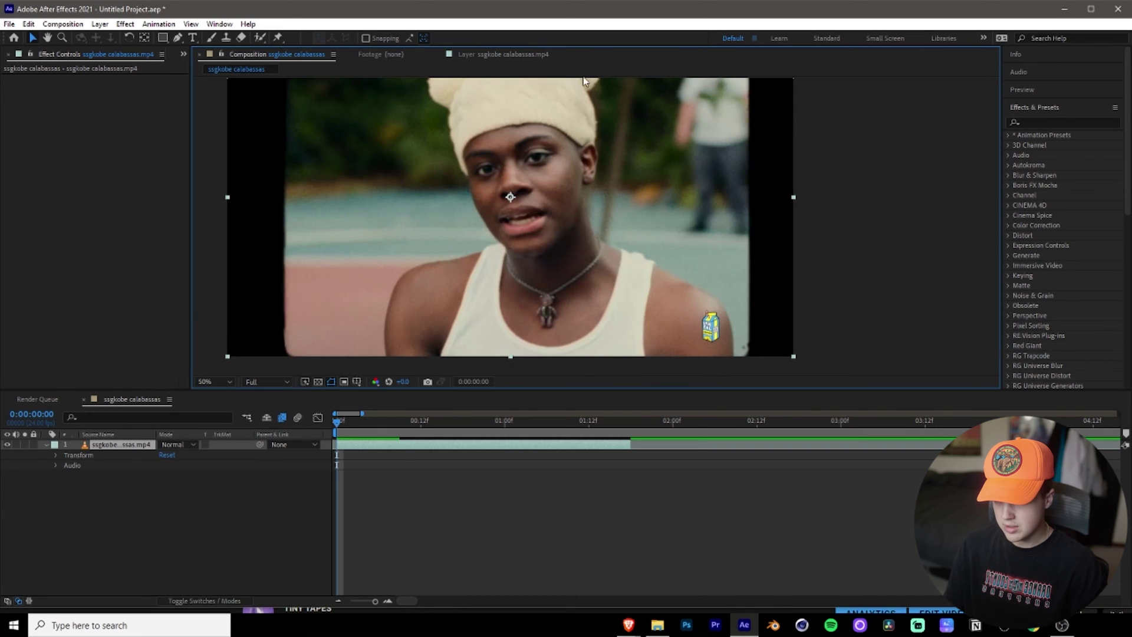
left_click(510, 54)
scroll(876, 239, "down", 1)
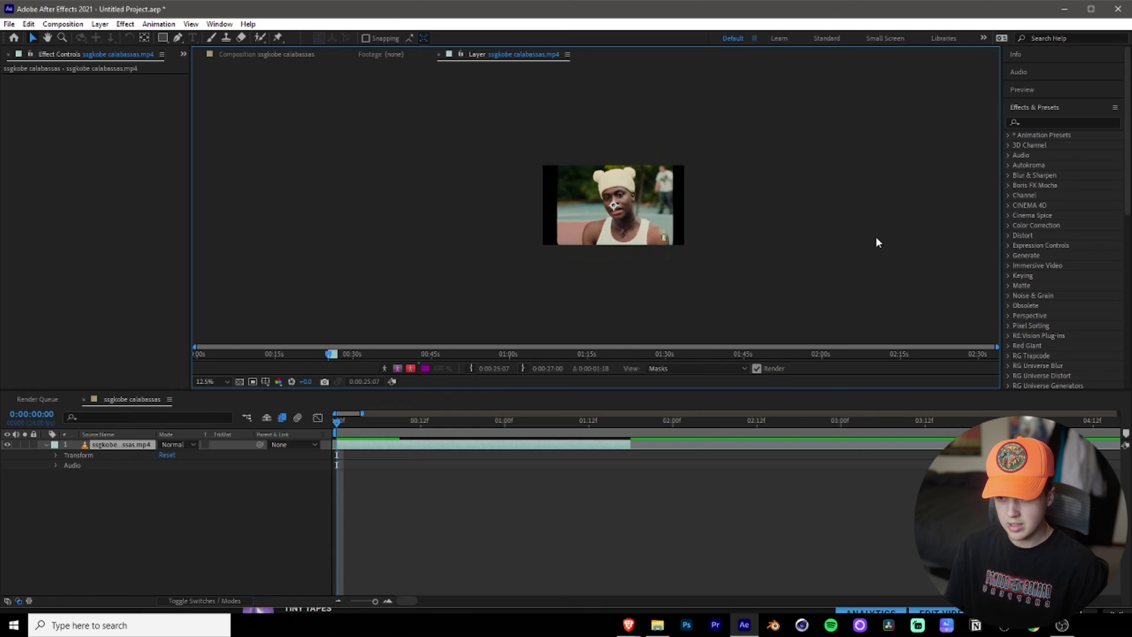
scroll(876, 238, "up", 1)
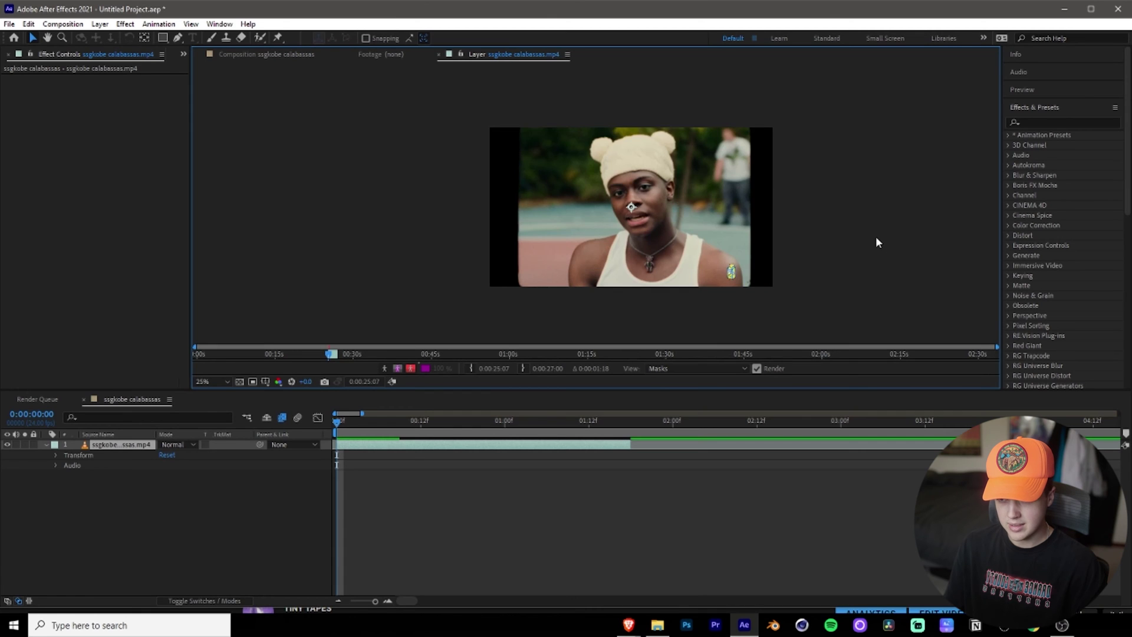
left_click(217, 382)
left_click(216, 429)
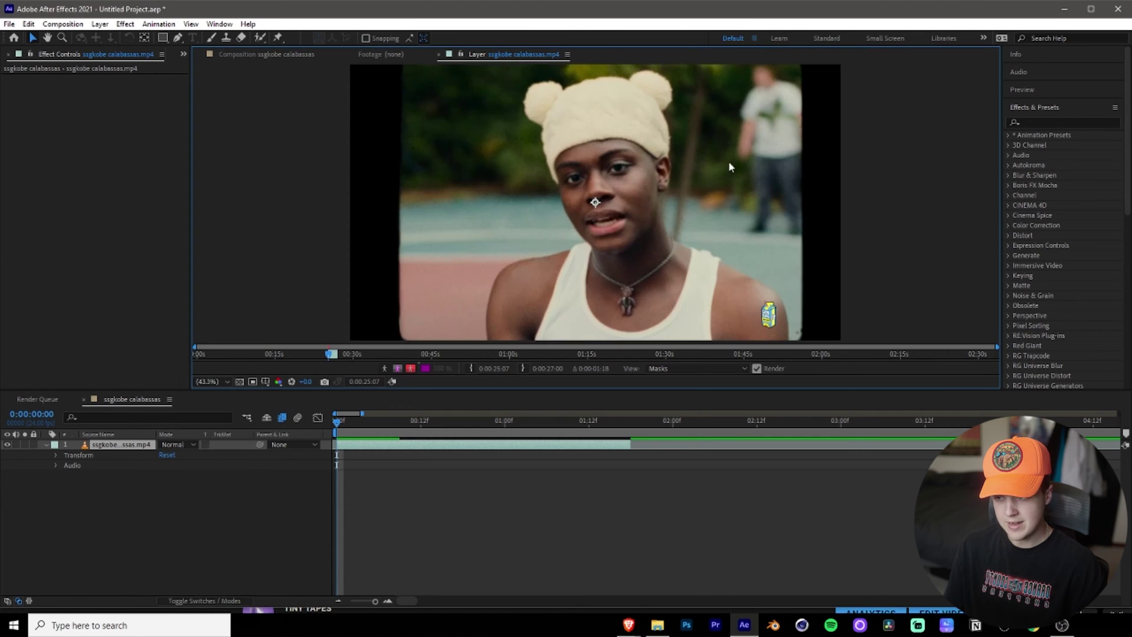
- Paint a Roto Brush stroke over the hat, keeping the effect at Version 2.0
left_click(260, 37)
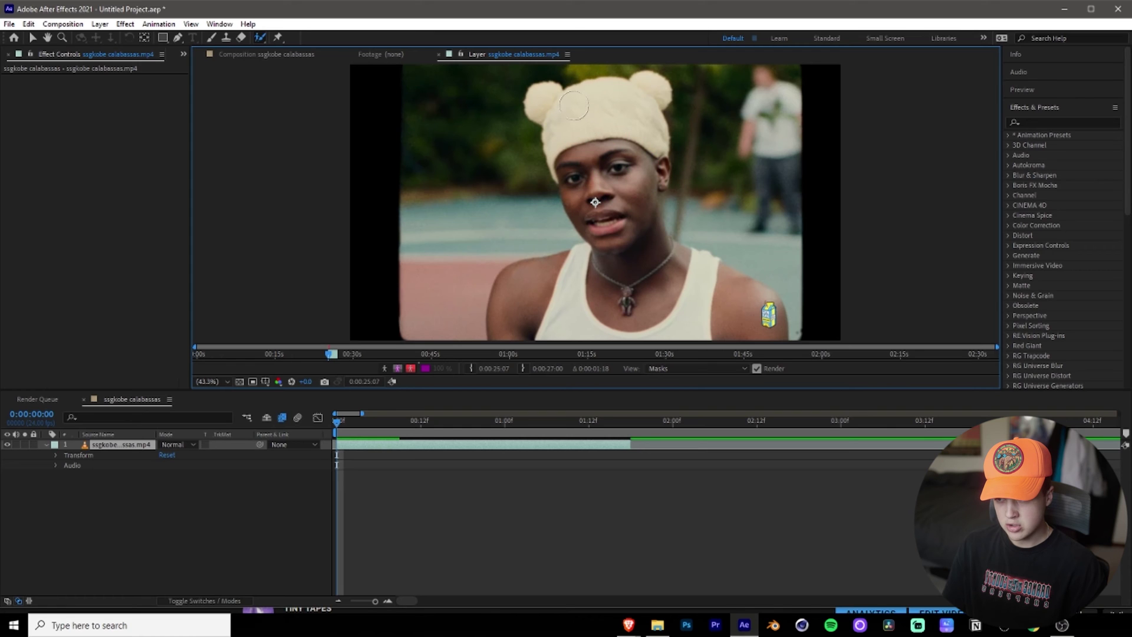
left_click_drag(544, 102, 631, 190)
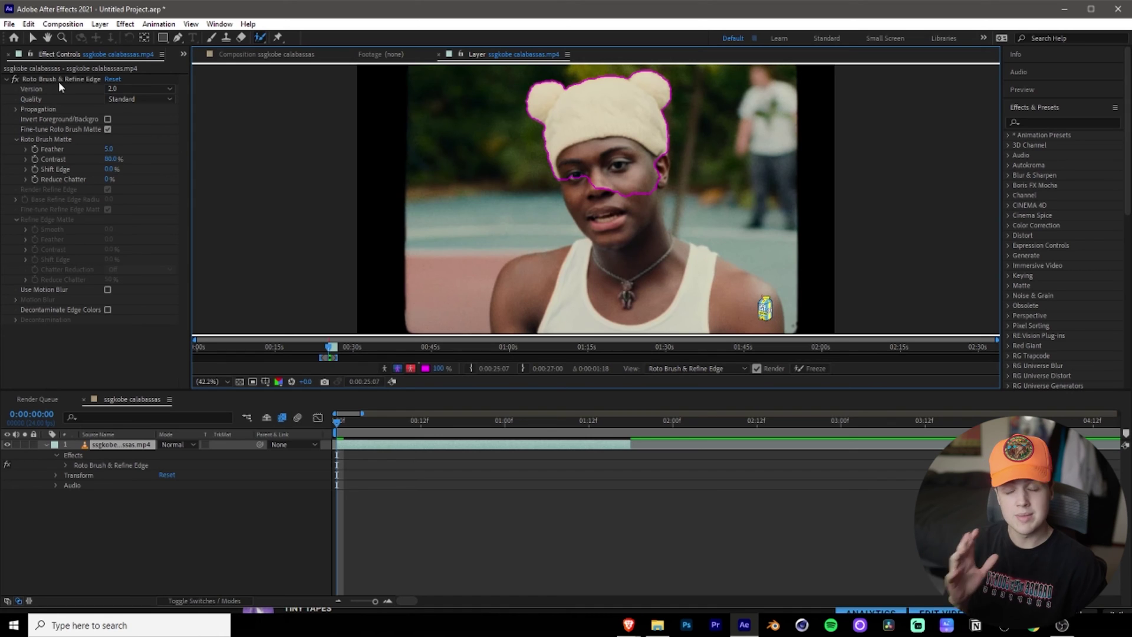
left_click(122, 89)
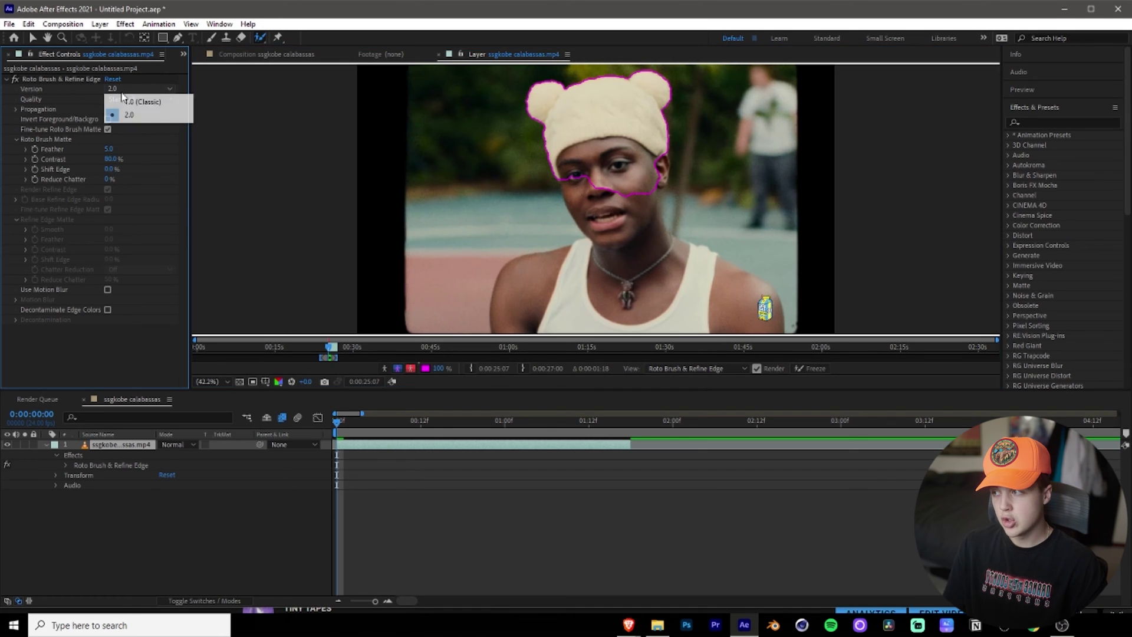
left_click(141, 114)
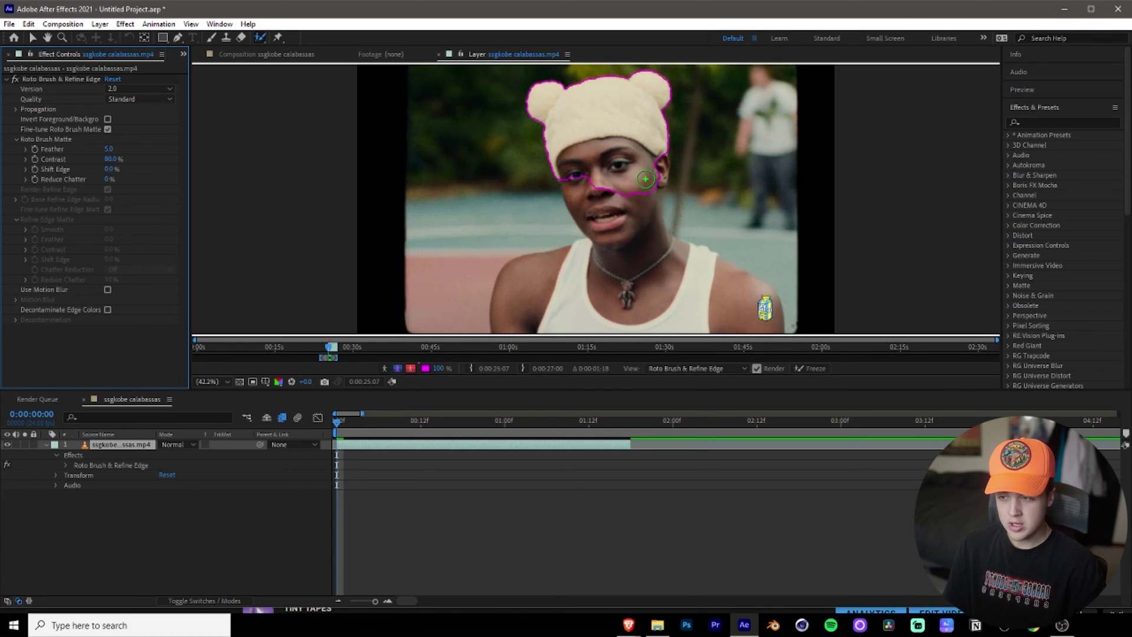
- Add the cheek, jaw, chin, neck, tank top and both shoulders to the Roto Brush matte
left_click(657, 160)
mouse_move(641, 126)
left_mouse_down()
mouse_move(614, 189)
mouse_move(618, 260)
mouse_move(662, 313)
left_mouse_up()
left_click(658, 180)
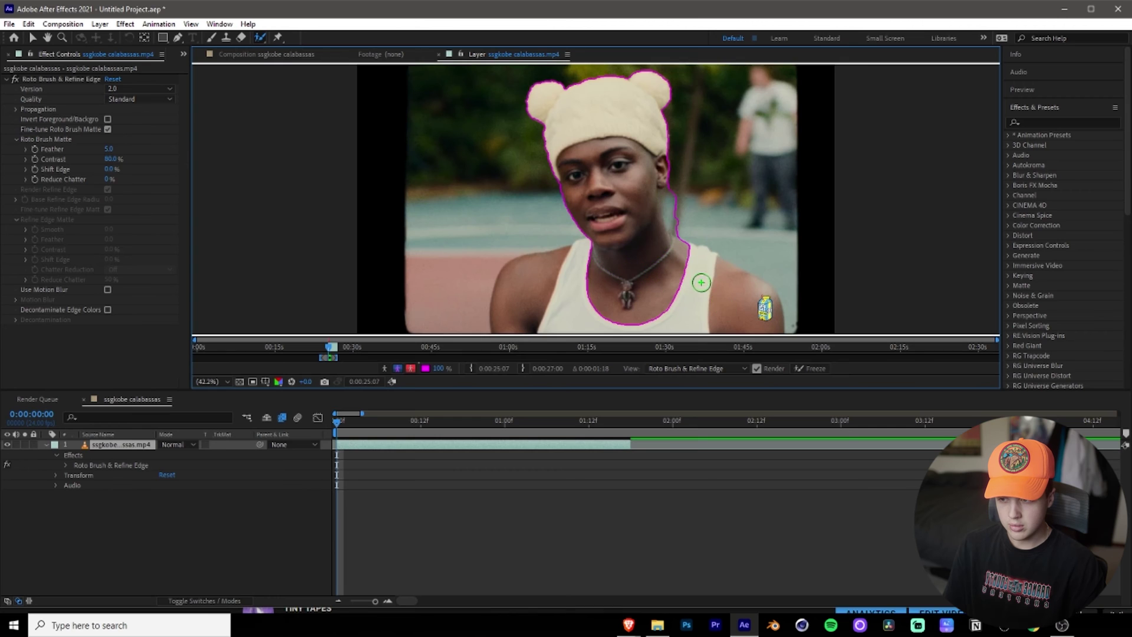
left_click_drag(702, 277, 766, 328)
mouse_move(629, 304)
left_mouse_down()
mouse_move(583, 327)
mouse_move(519, 318)
left_mouse_up()
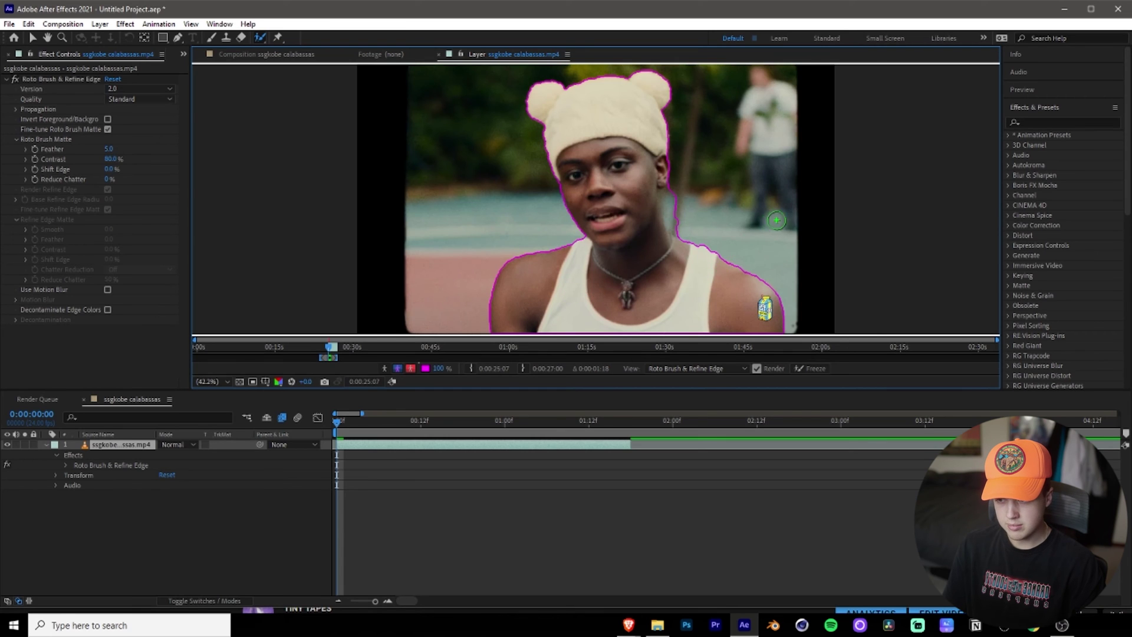
scroll(777, 219, "up", 5)
- Inspect the cut-out at the face edge in the Composition view at 100%
scroll(871, 222, "down", 3)
left_click_drag(836, 234, 755, 189)
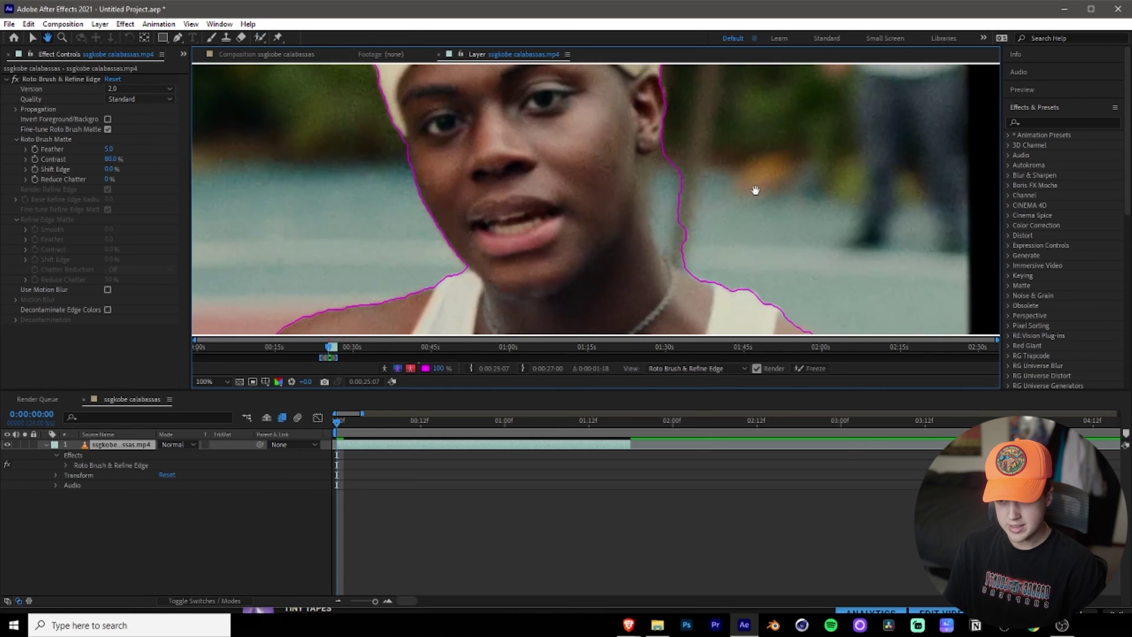
left_click(269, 54)
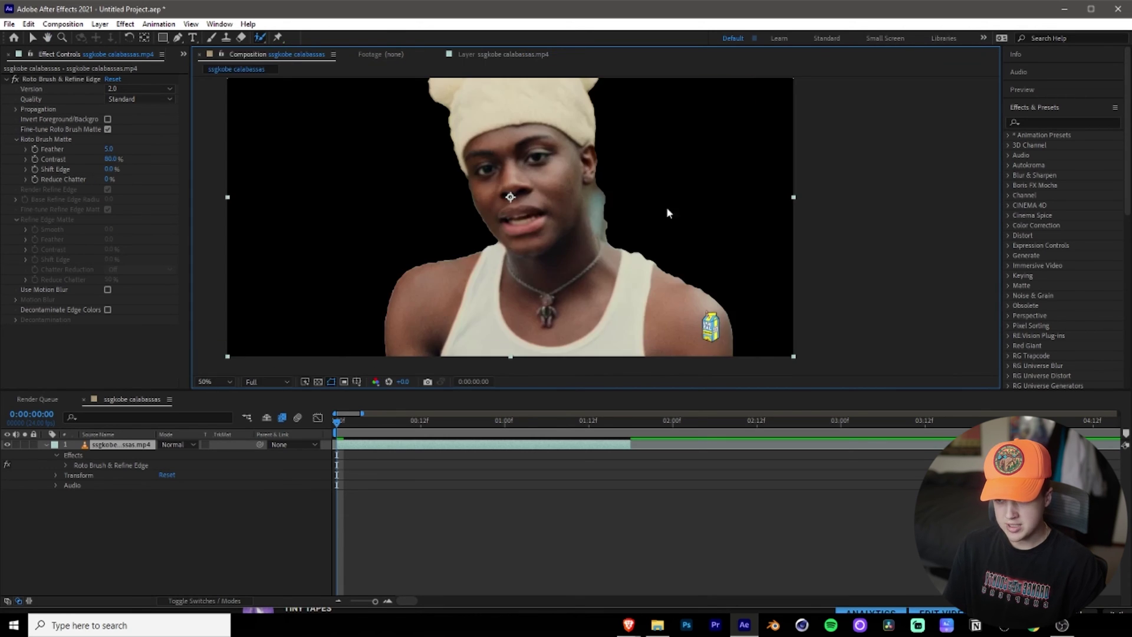
key("/")
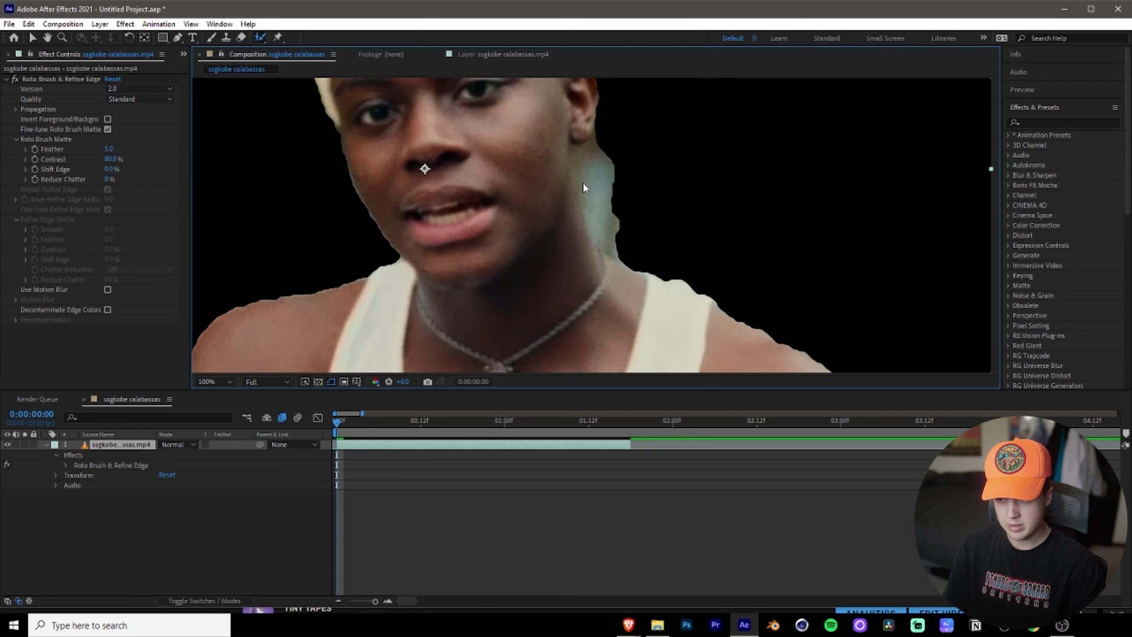
left_click(472, 58)
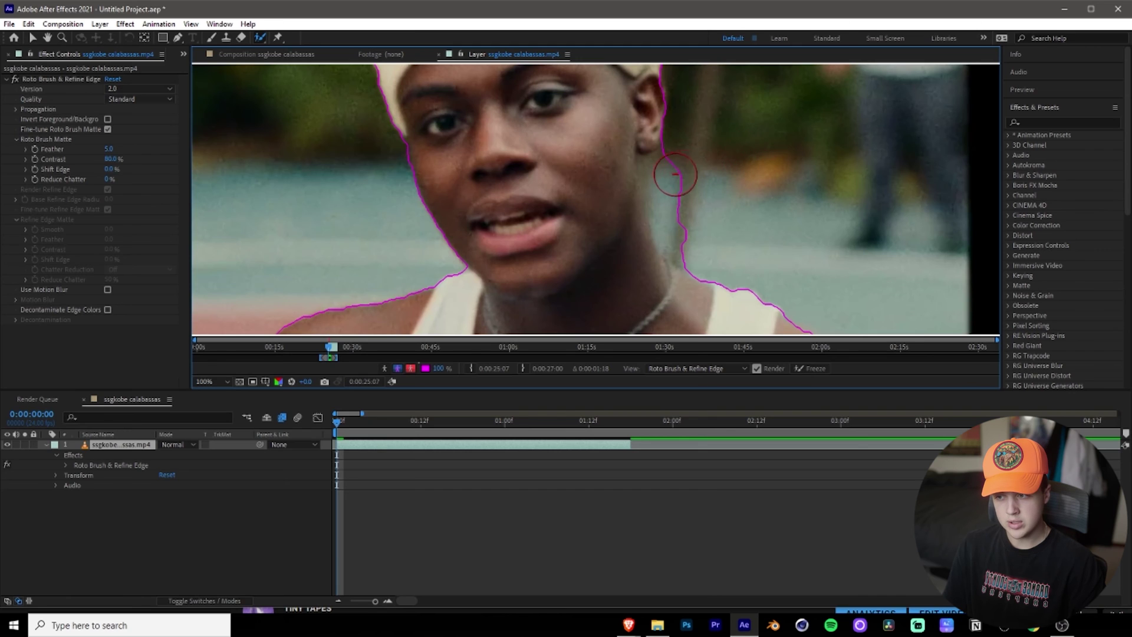
- Subtract the stray background at the hair edge beside the head from the matte
left_click(672, 176, "alt")
left_click(663, 184, "alt")
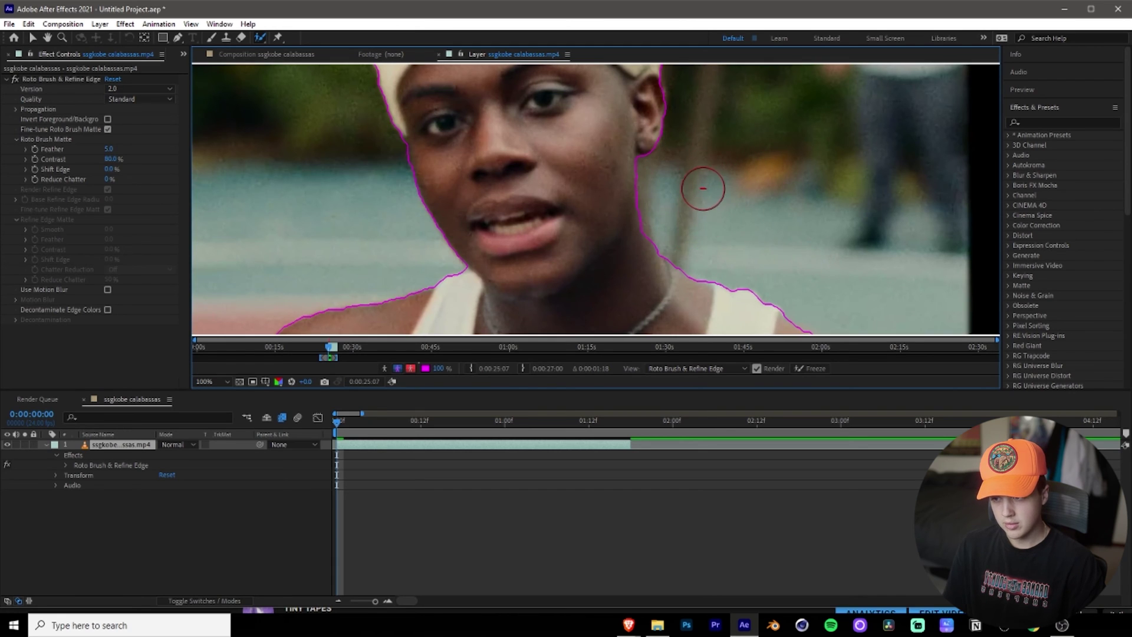
scroll(713, 186, "down", 4)
scroll(714, 187, "up", 2)
scroll(716, 200, "down", 1)
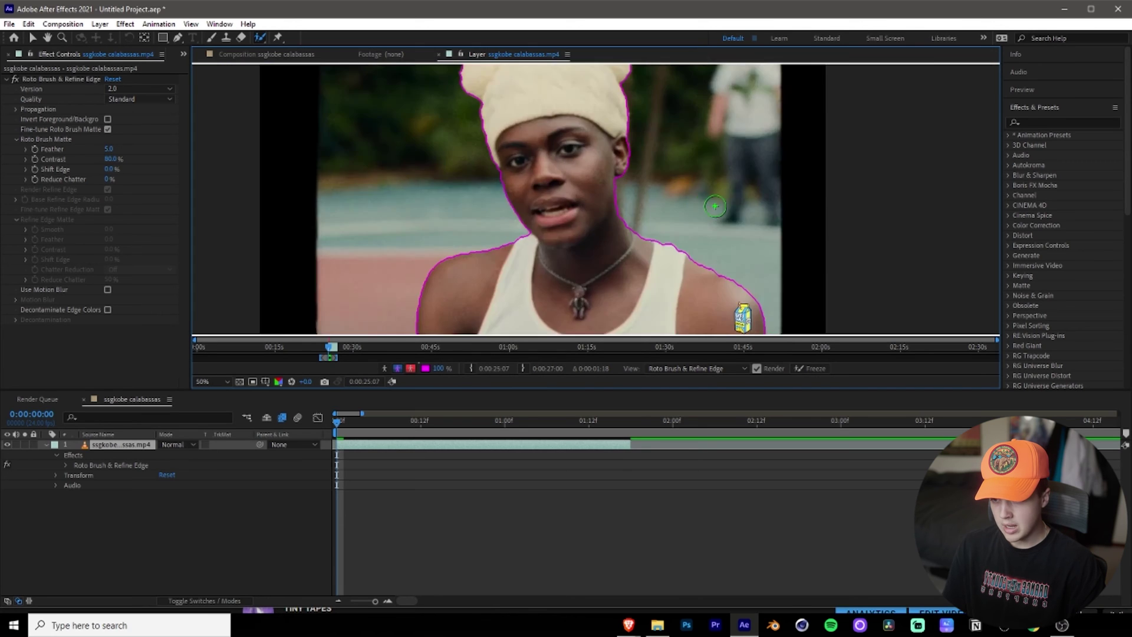
scroll(716, 206, "down", 1)
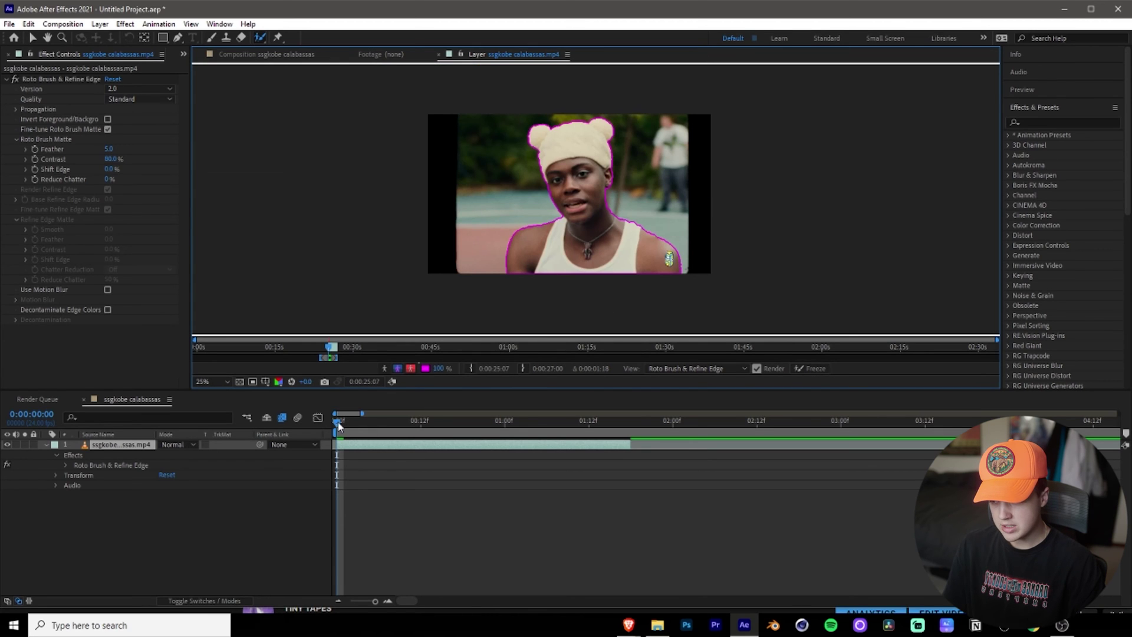
- Propagate the Roto Brush matte forward to about frame 0:00:00:22
left_click_drag(339, 426, 486, 426)
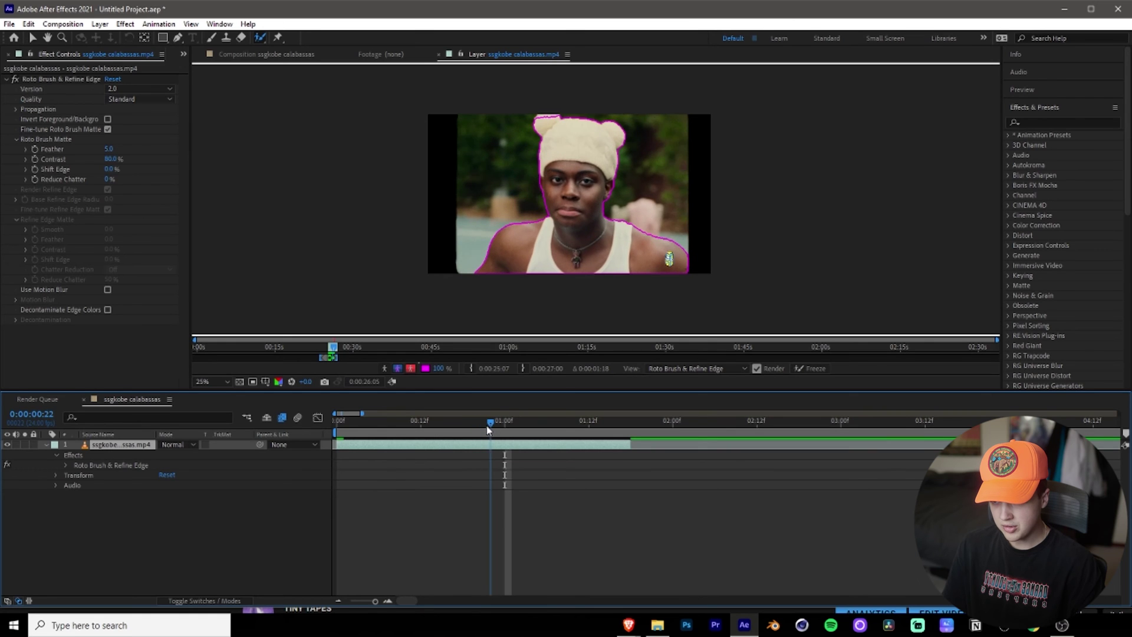
- Zoom in and pan around the hat to inspect the roto outline's edge
key("h")
scroll(553, 209, "up", 4)
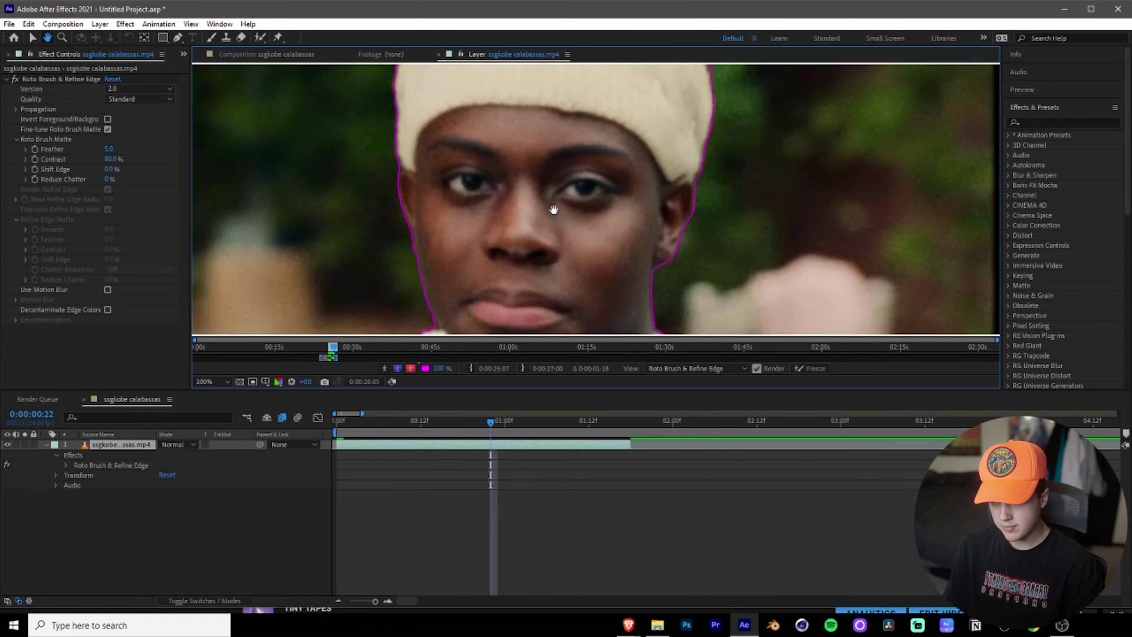
left_click_drag(553, 209, 613, 298)
left_click_drag(678, 260, 673, 195)
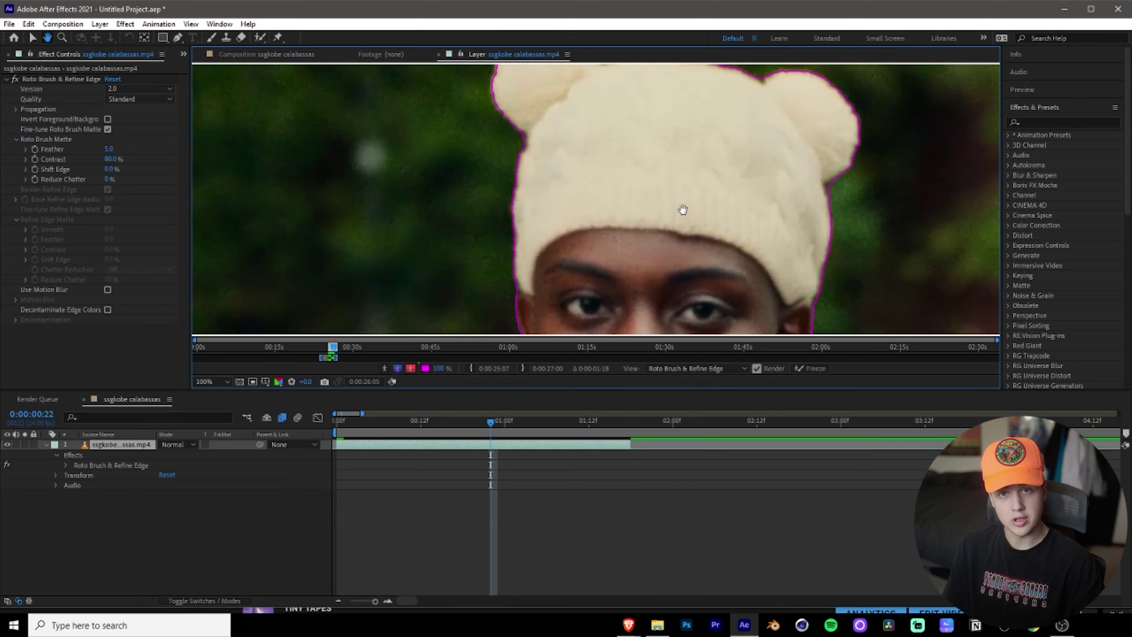
left_click_drag(633, 165, 685, 232)
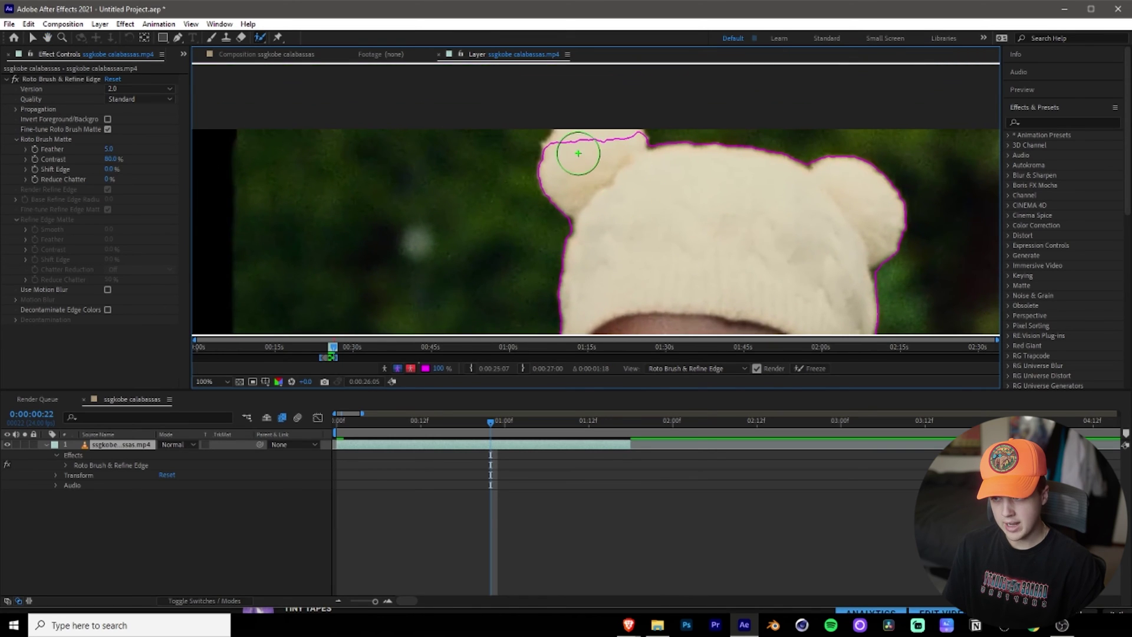
scroll(672, 210, "down", 4)
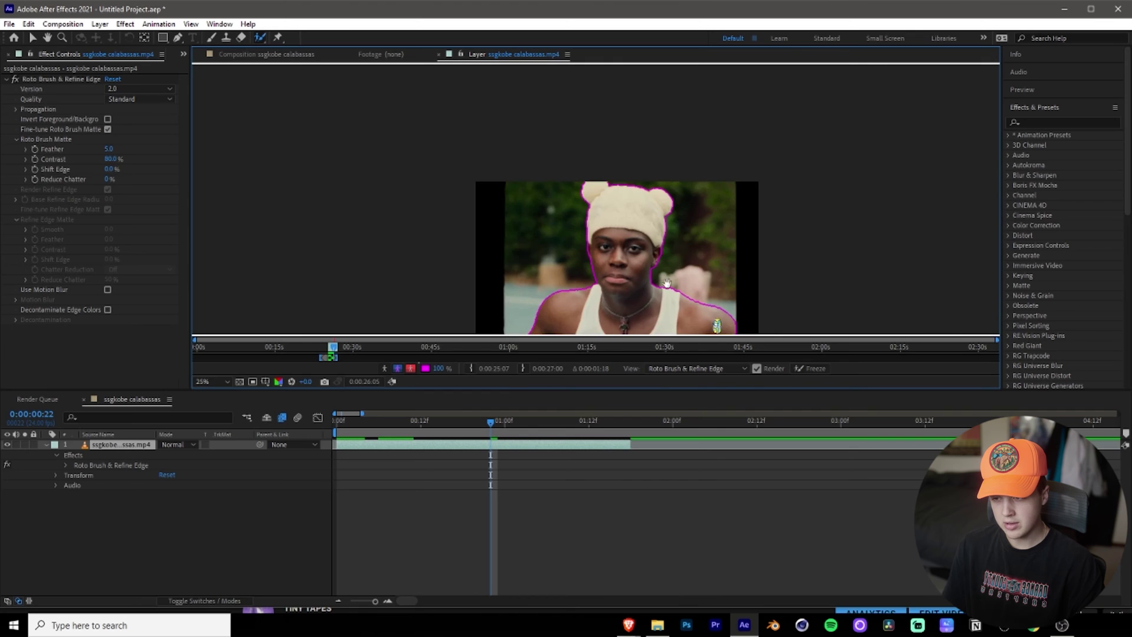
left_click_drag(700, 297, 701, 198)
- Scrub through the clip to propagate the matte up to 0:00:01:18
left_click(629, 421)
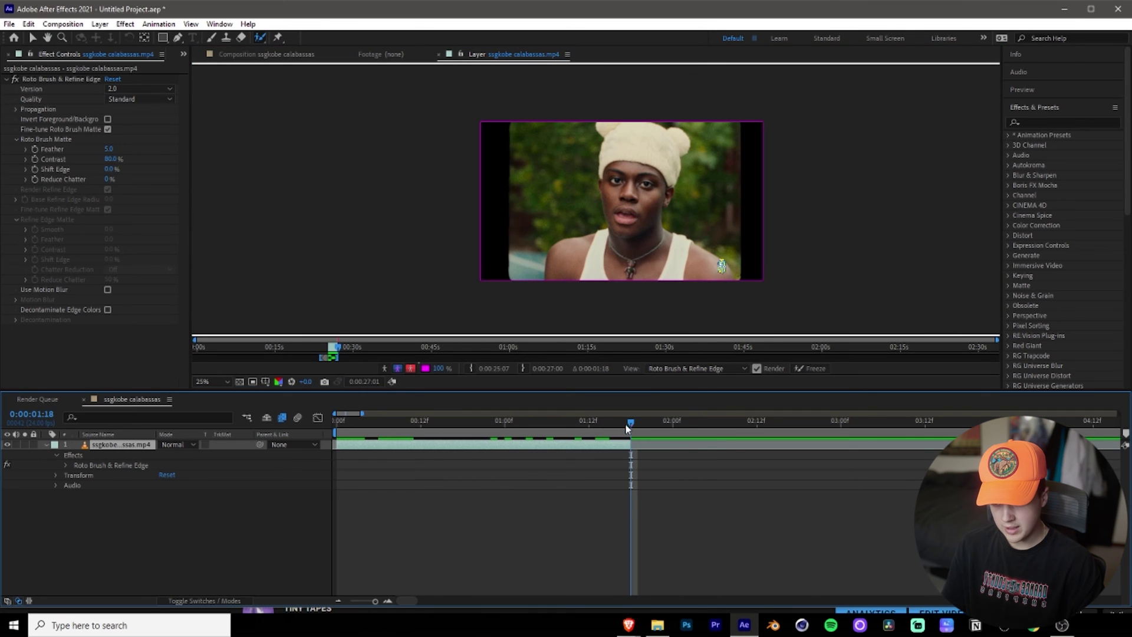
left_click_drag(625, 423, 490, 463)
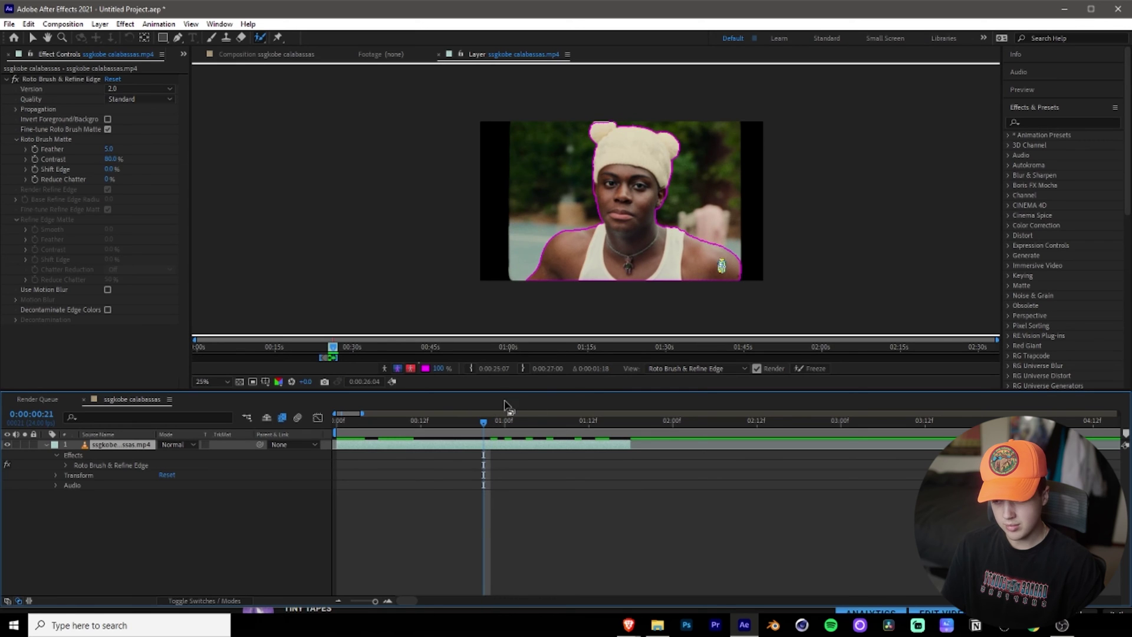
left_click(500, 423)
- Check a later frame and view the performer cut-out in the Composition panel
left_click_drag(500, 423, 595, 448)
left_click(267, 54)
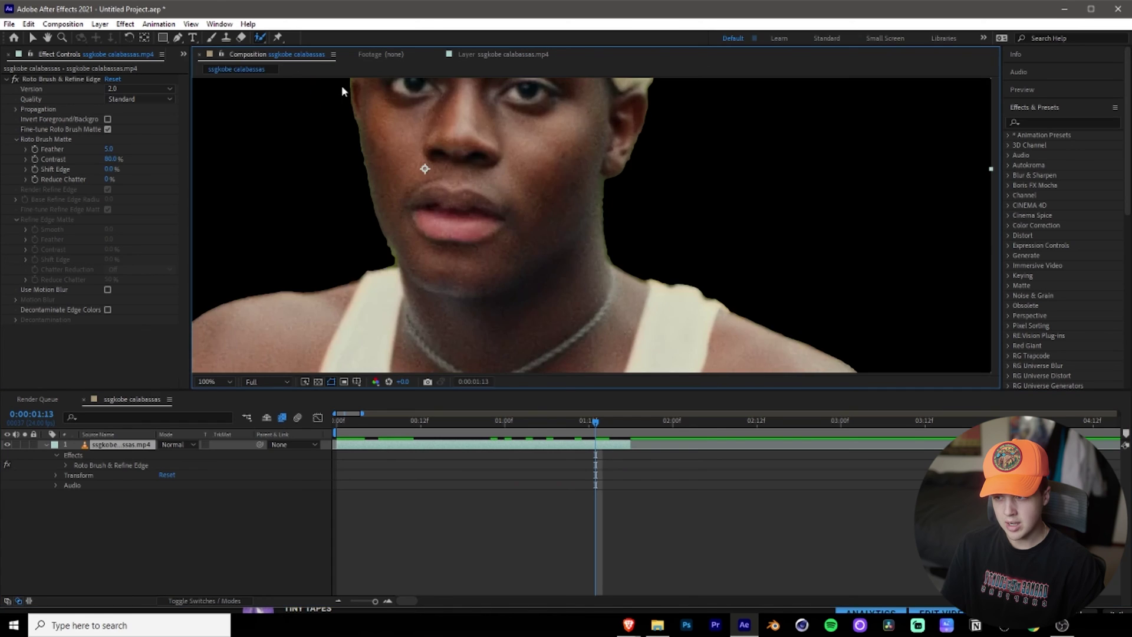
scroll(646, 257, "down", 4)
scroll(663, 254, "up", 6)
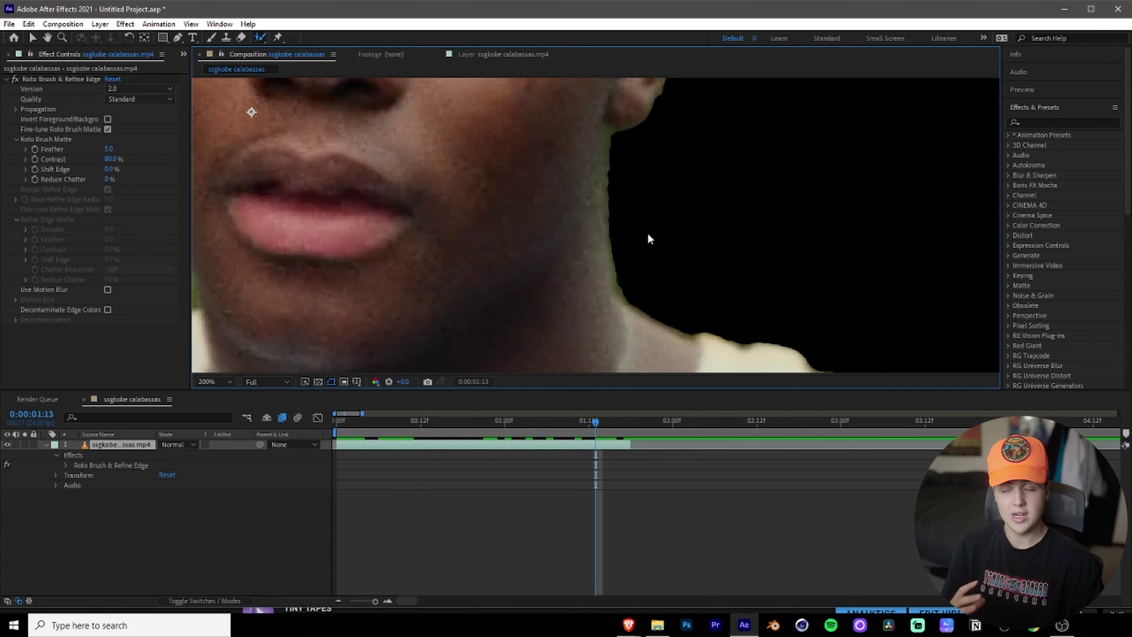
- Set the Roto Brush matte Feather to 26.4 and Shift Edge to -4.0%
left_click_drag(108, 149, 296, 147)
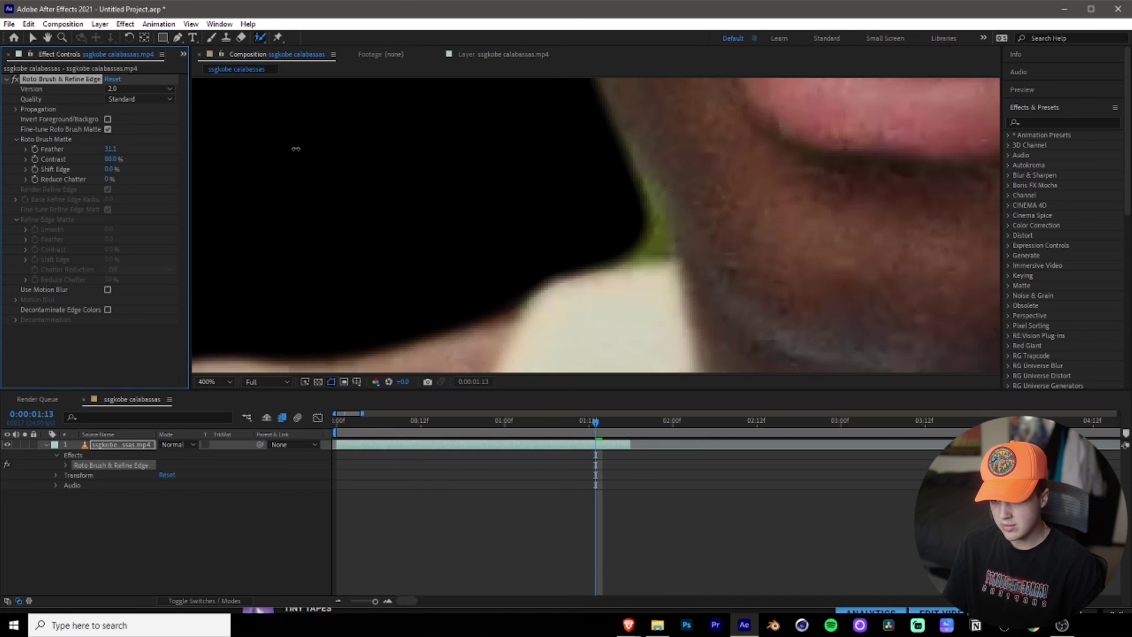
scroll(725, 270, "down", 6)
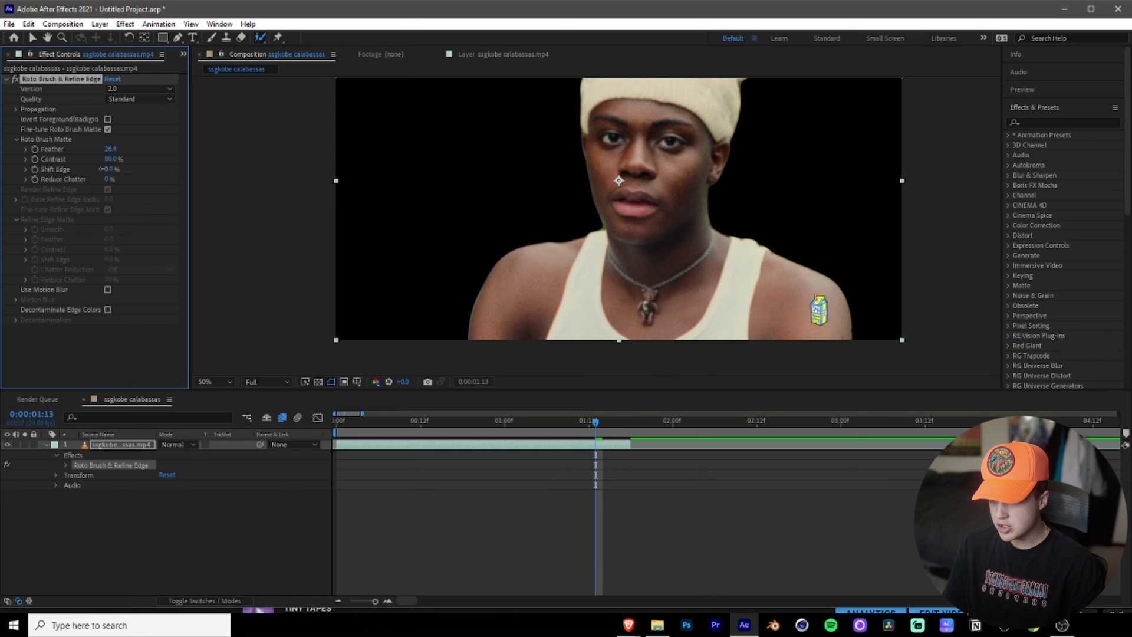
mouse_move(102, 169)
left_mouse_down()
mouse_move(123, 170)
mouse_move(98, 171)
left_mouse_up()
key("comma")
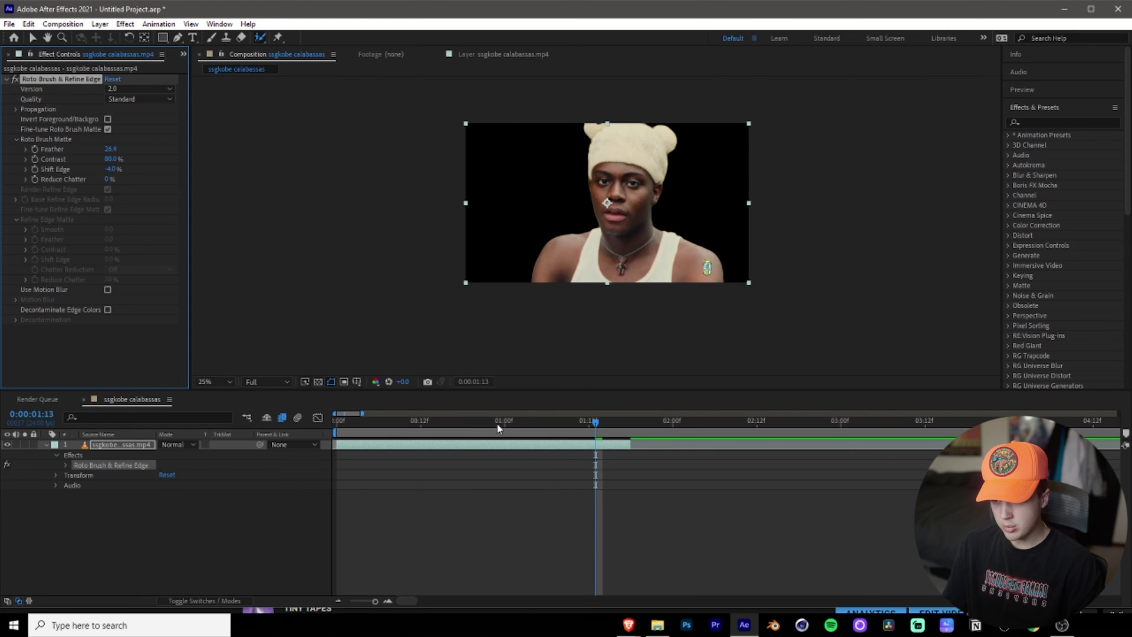
left_click_drag(497, 423, 323, 432)
- At frame 0, duplicate the footage layer and delete Roto Brush from the lower copy
left_click(93, 584)
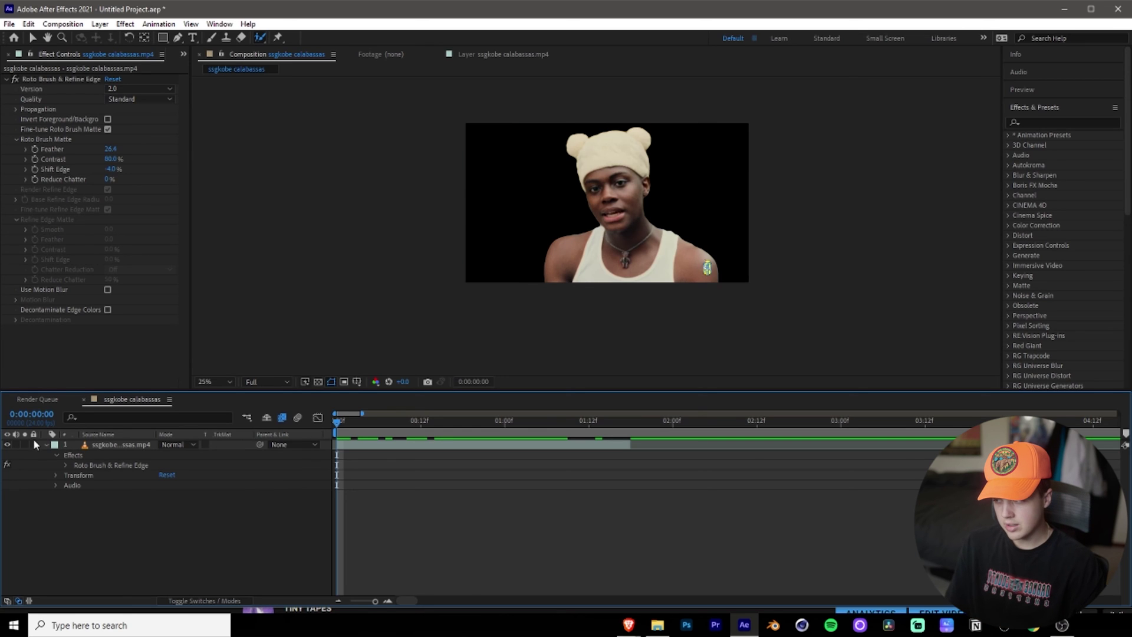
left_click(95, 446)
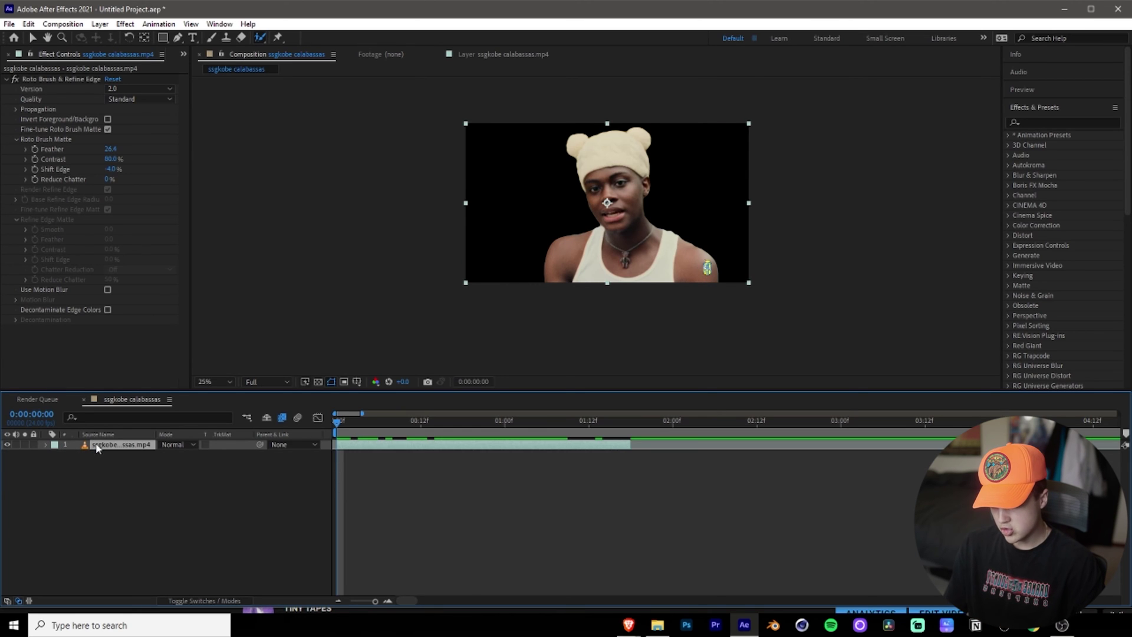
key("ctrl+d")
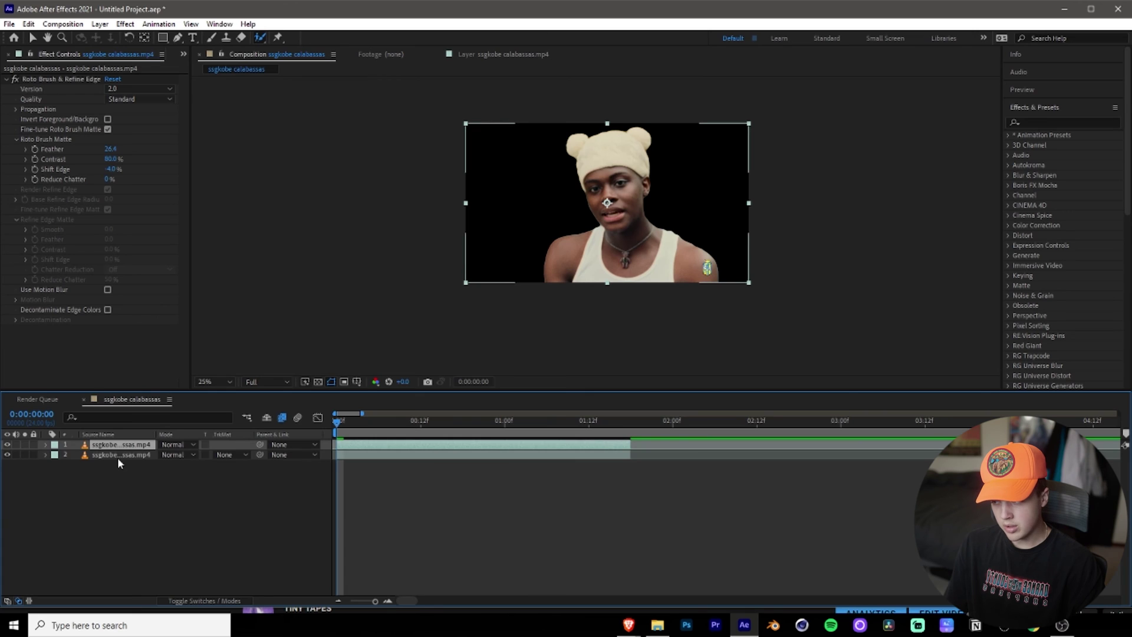
left_click(118, 458)
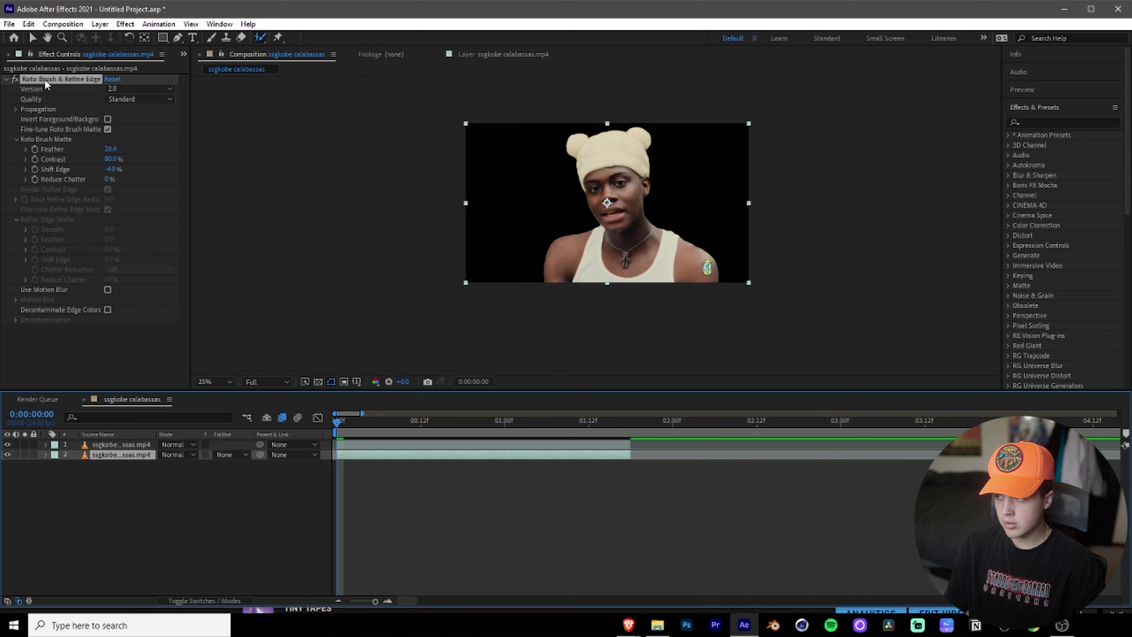
key("Delete")
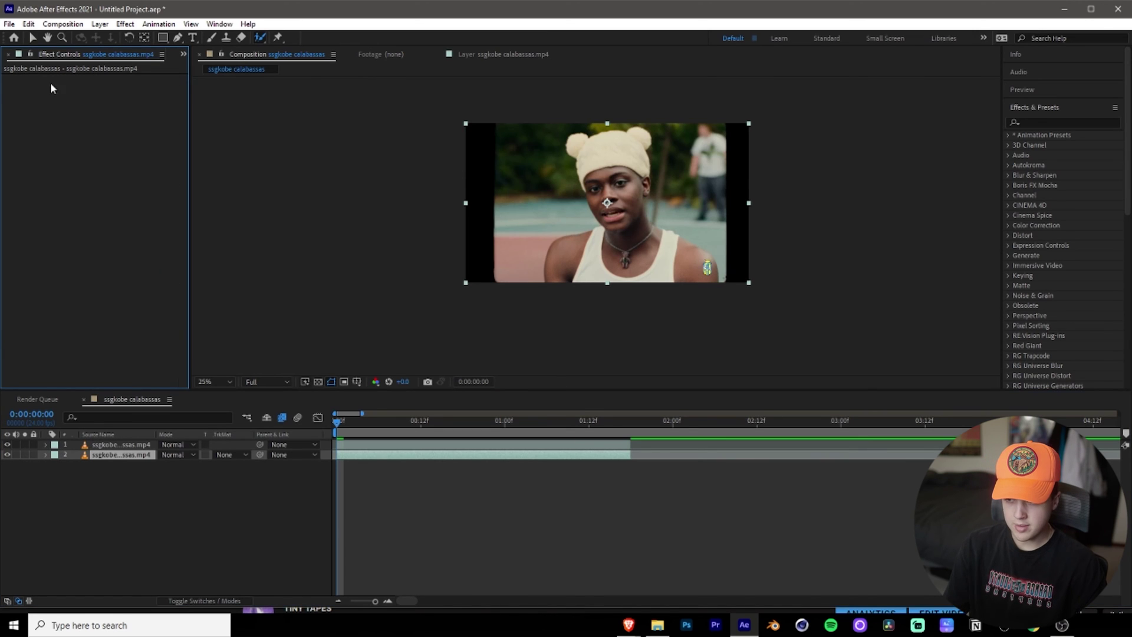
left_click(338, 421)
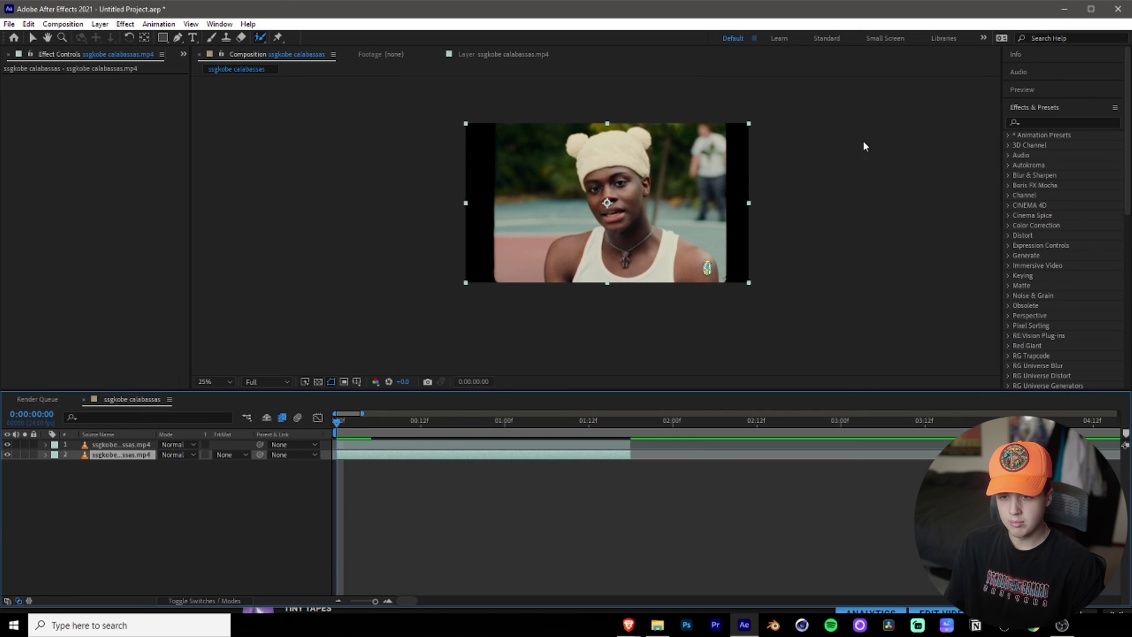
- Draw a text box across the composition and type SSGKOBE
left_click(192, 37)
left_click_drag(484, 132, 735, 281)
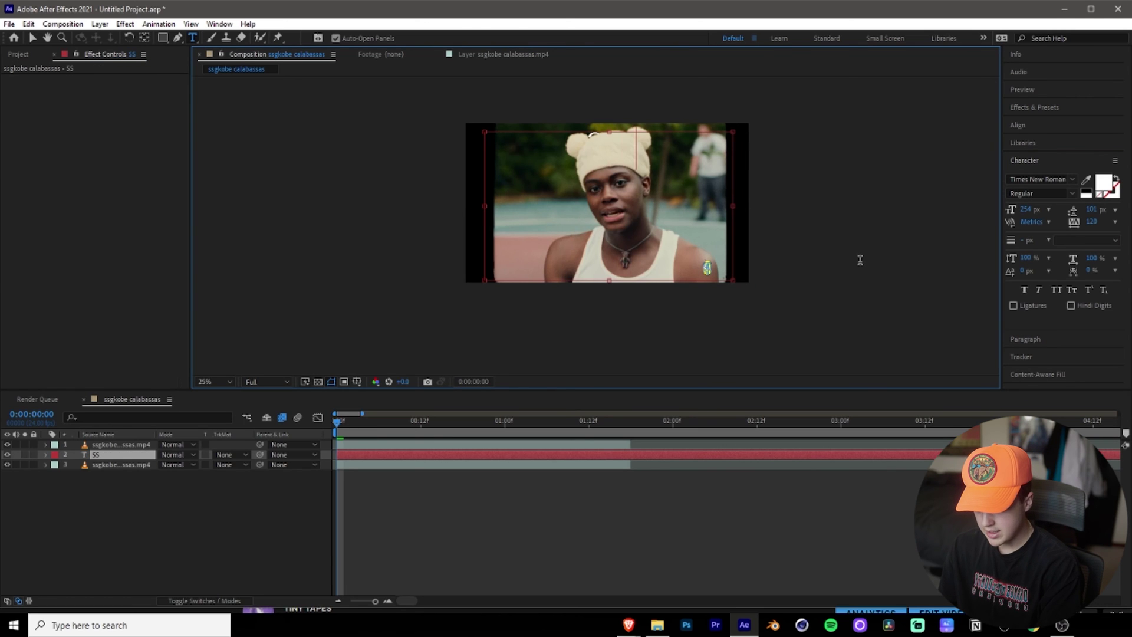
type("SSGKOBE")
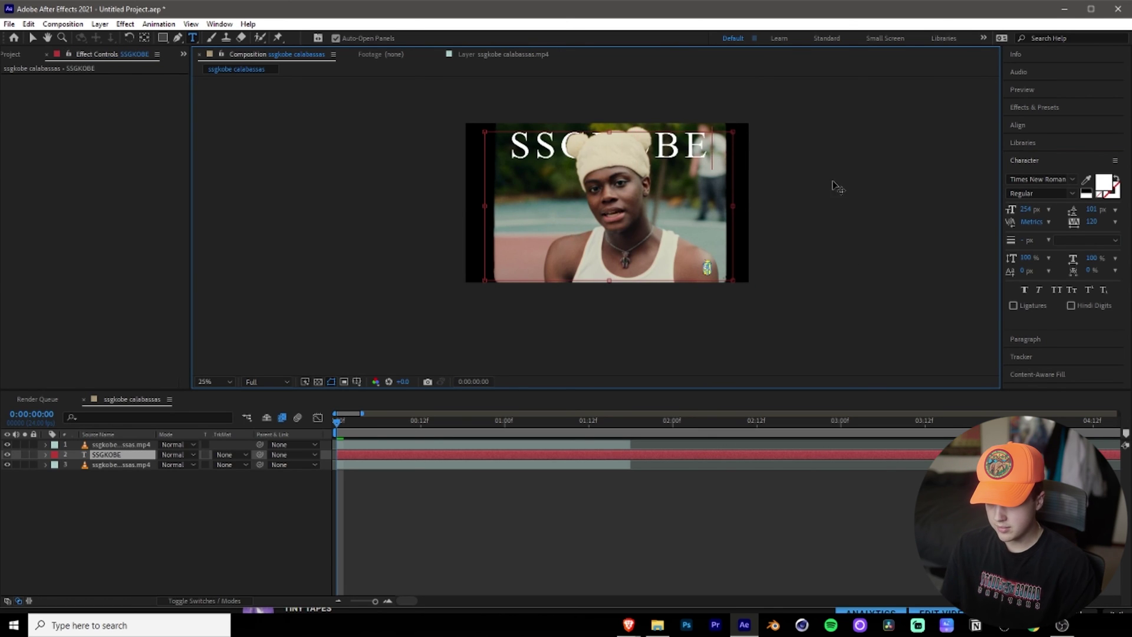
left_click(142, 538)
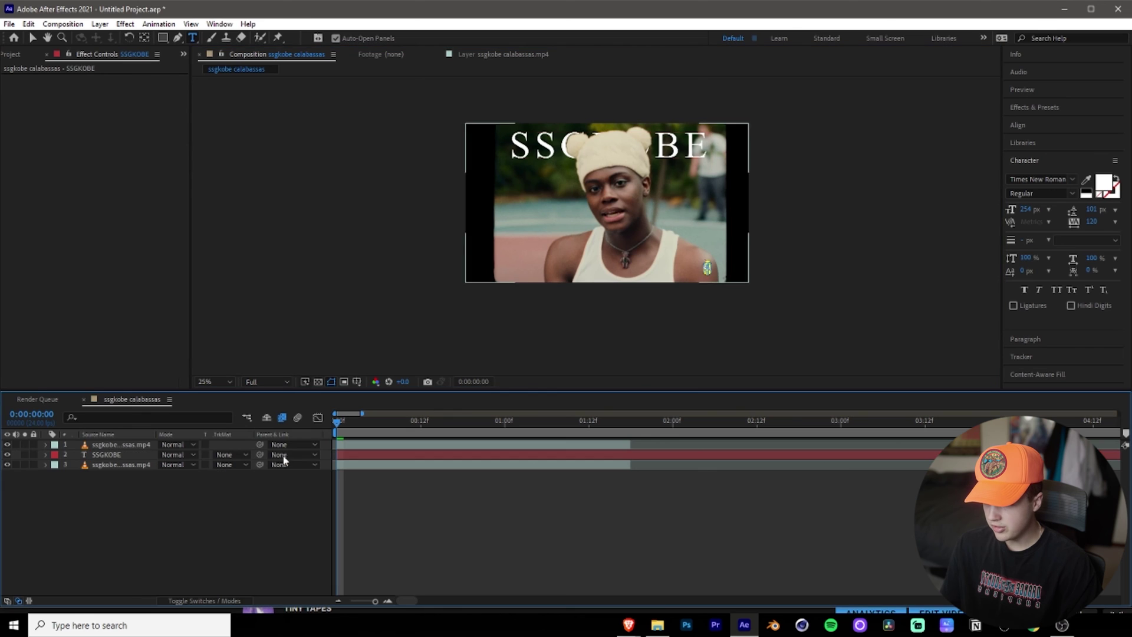
- Move the SSGKOBE text layer near the top and stretch it taller behind the performer's head
left_click(106, 464)
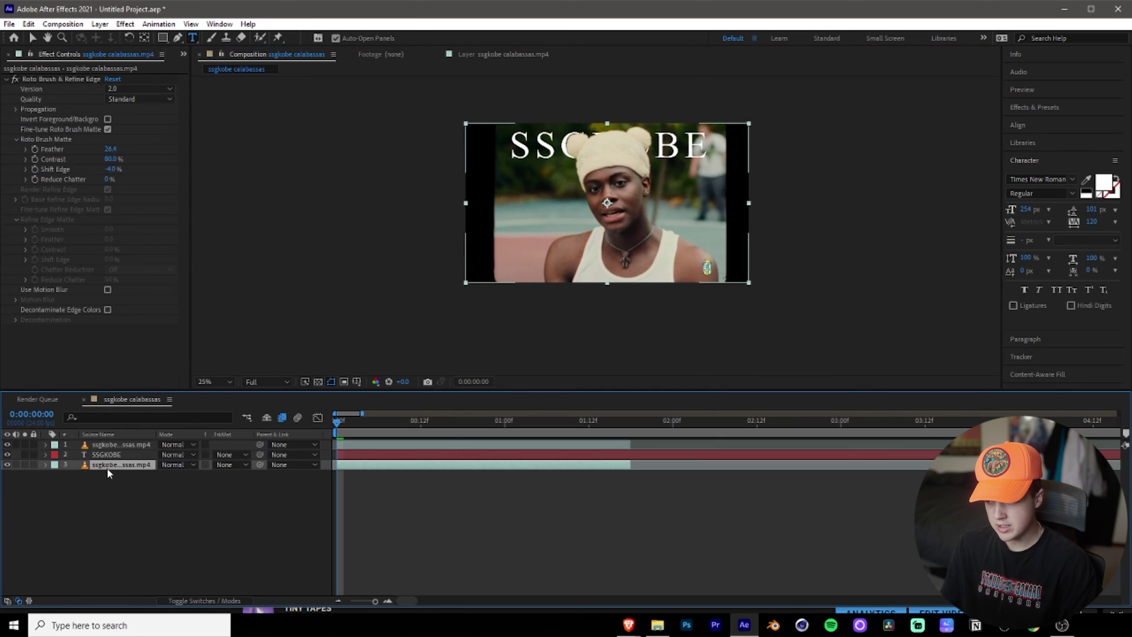
left_click(117, 455)
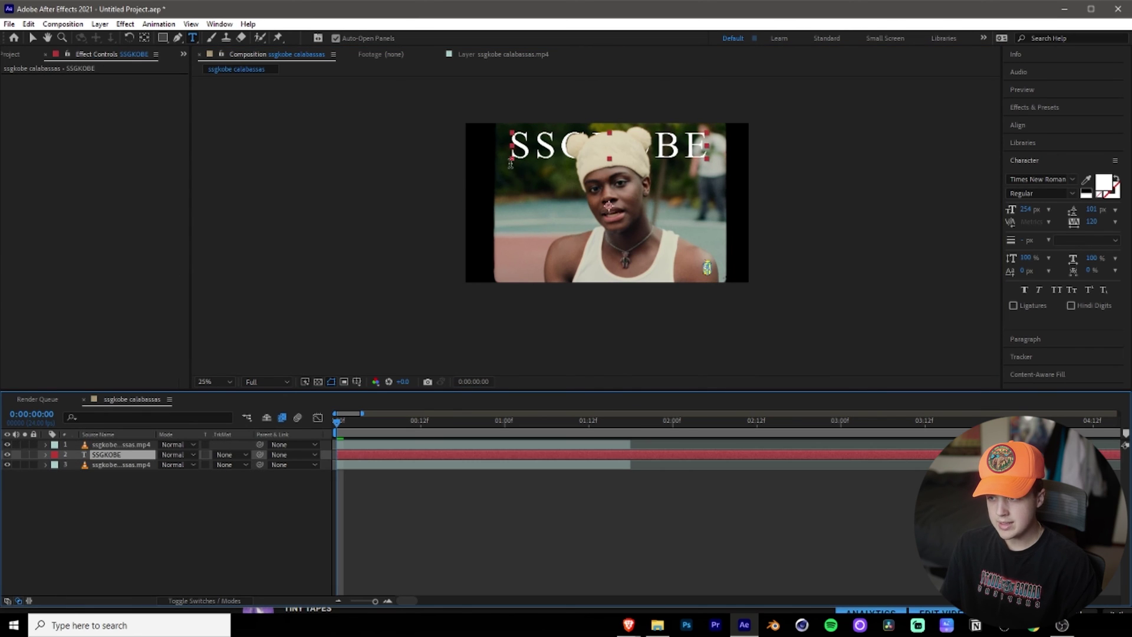
left_click(34, 37)
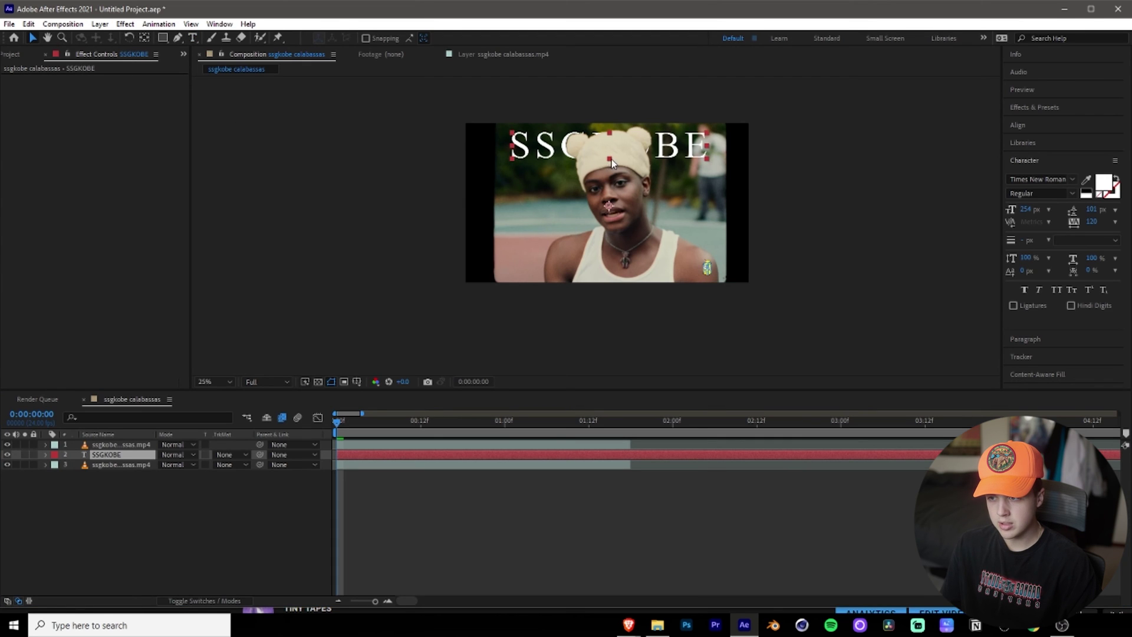
left_click_drag(609, 159, 630, 119)
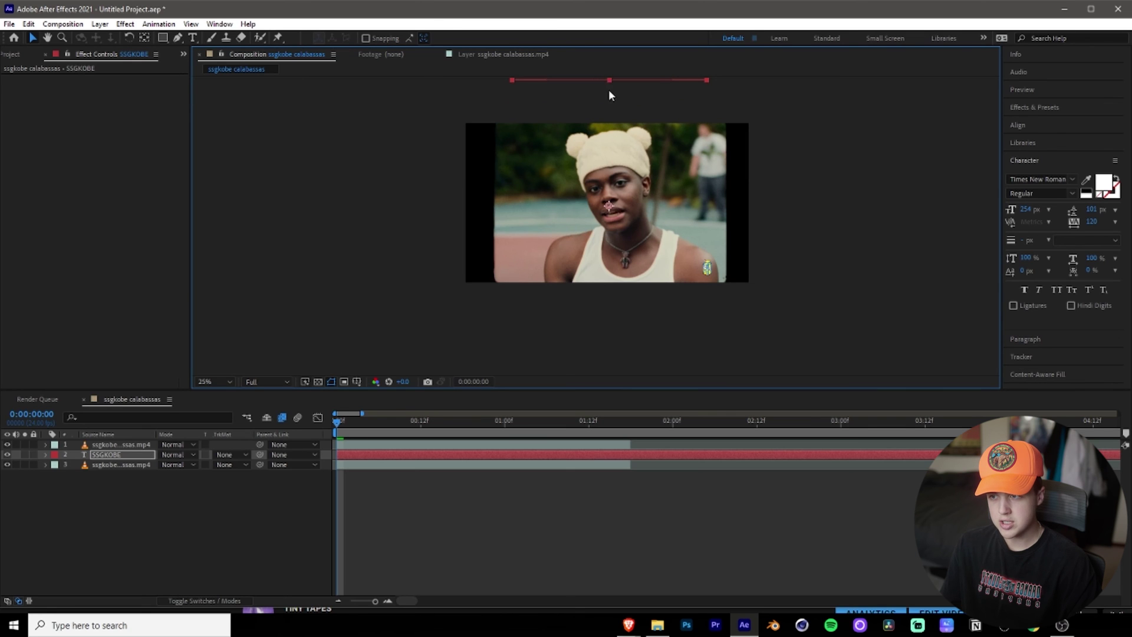
left_click_drag(609, 95, 602, 261)
left_click_drag(595, 190, 614, 125)
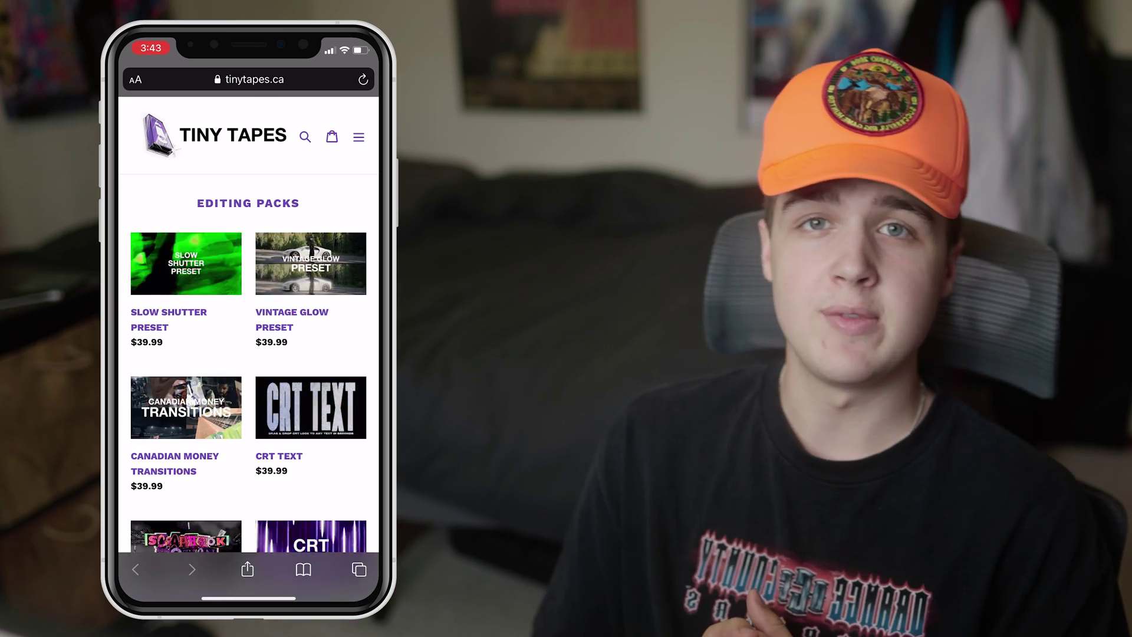
- Scroll the tinytapes.ca editing-packs page down to Scrap Book Motion Font and CRT Textures
scroll(248, 325, "down", 3)
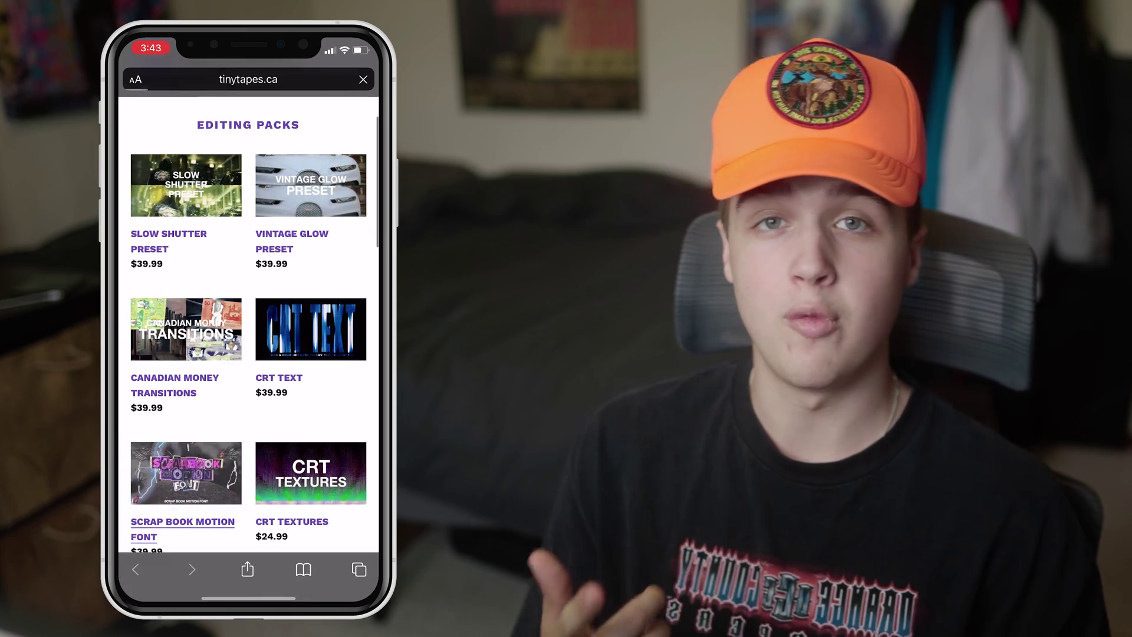